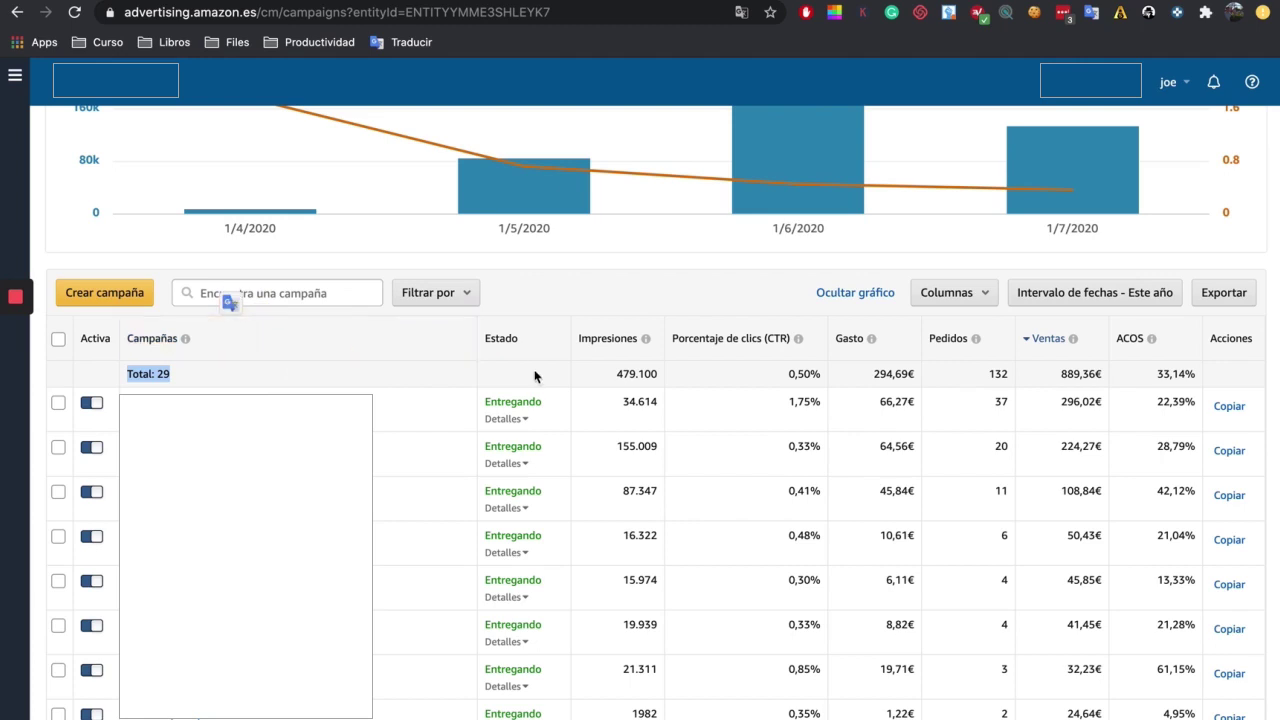
# - Return to the campaign manager and examine the status column for delivering, paused and archived campaigns
pyautogui.hscroll(-5, 517, 334)
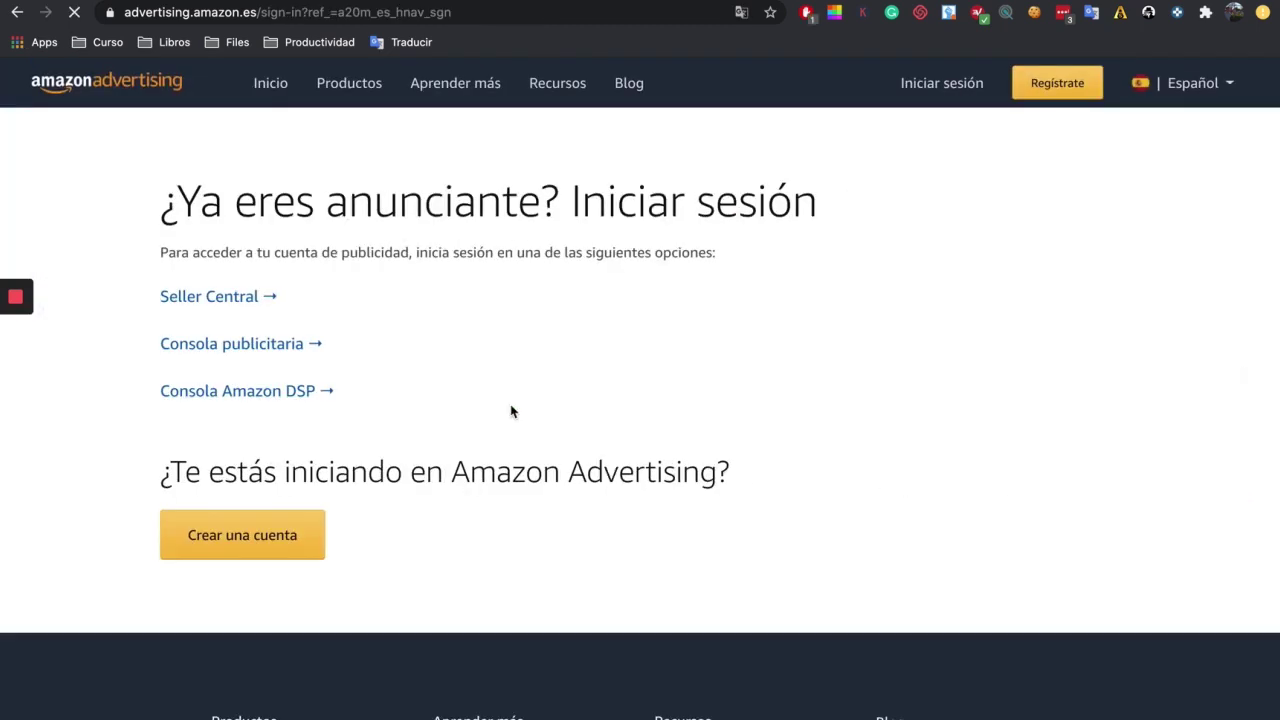
pyautogui.click(180, 405)
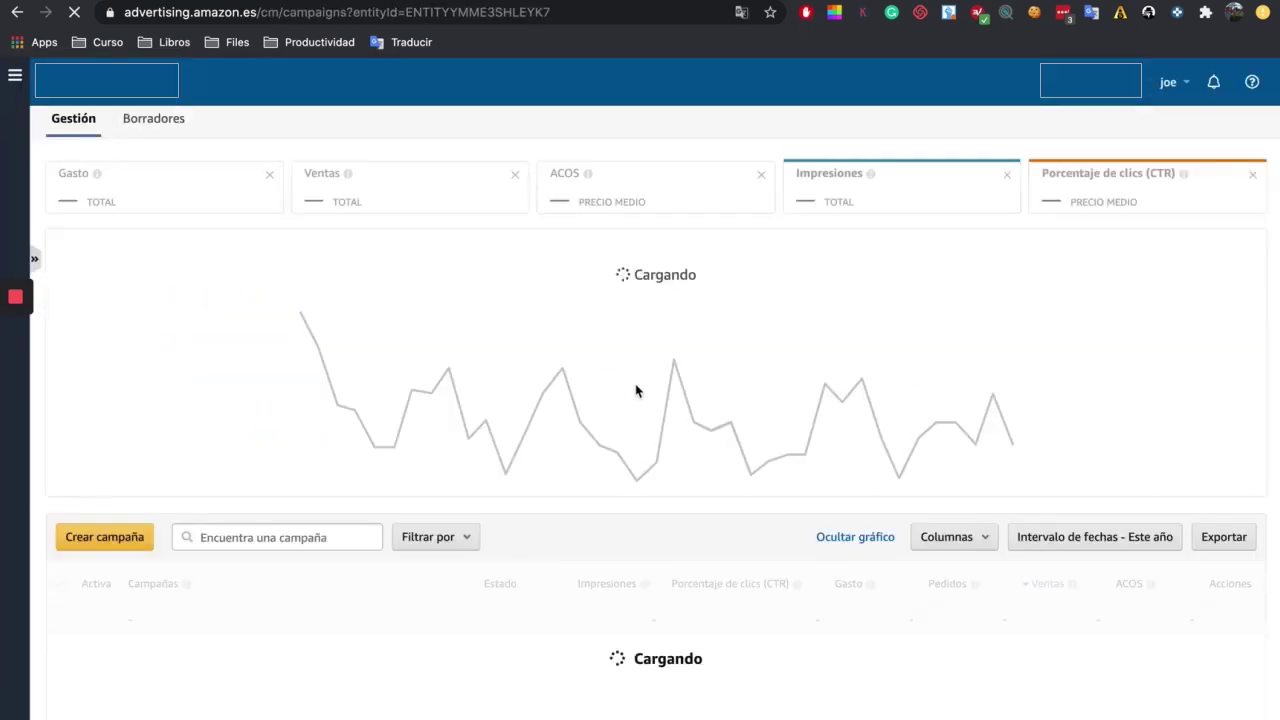
pyautogui.scroll(-4, 694, 528)
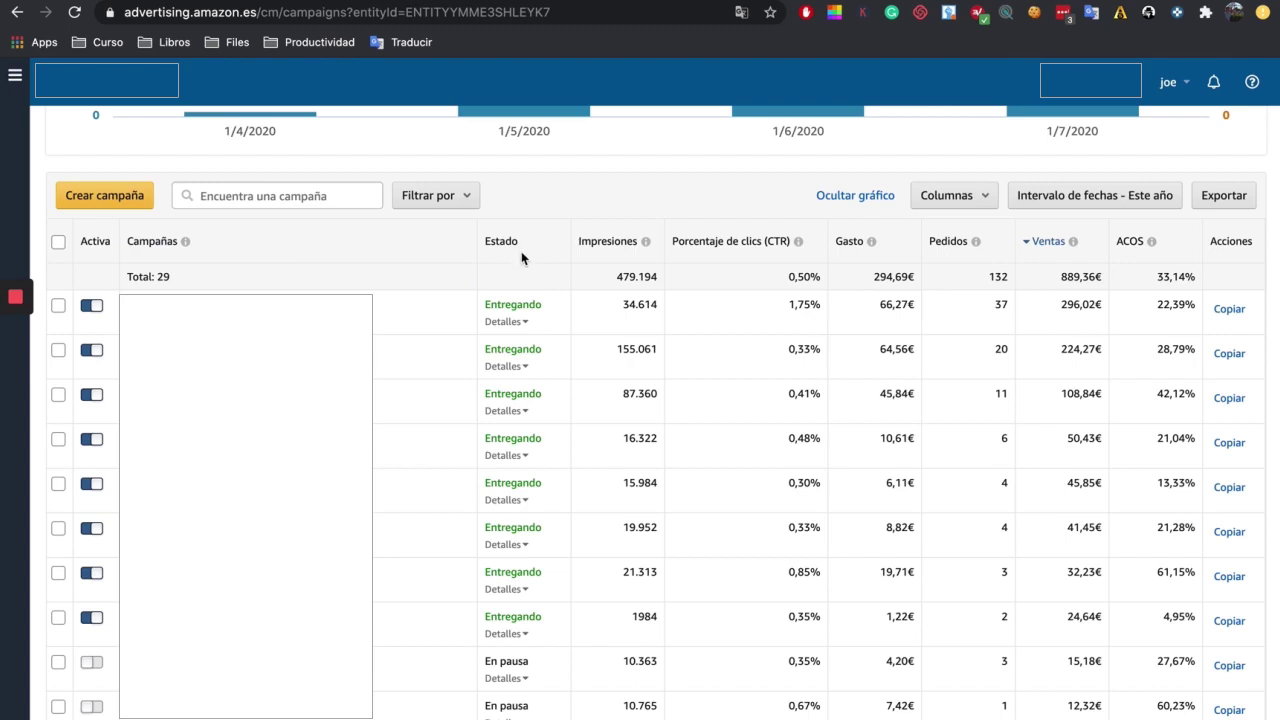
pyautogui.moveTo(489, 306); pyautogui.dragTo(548, 308)
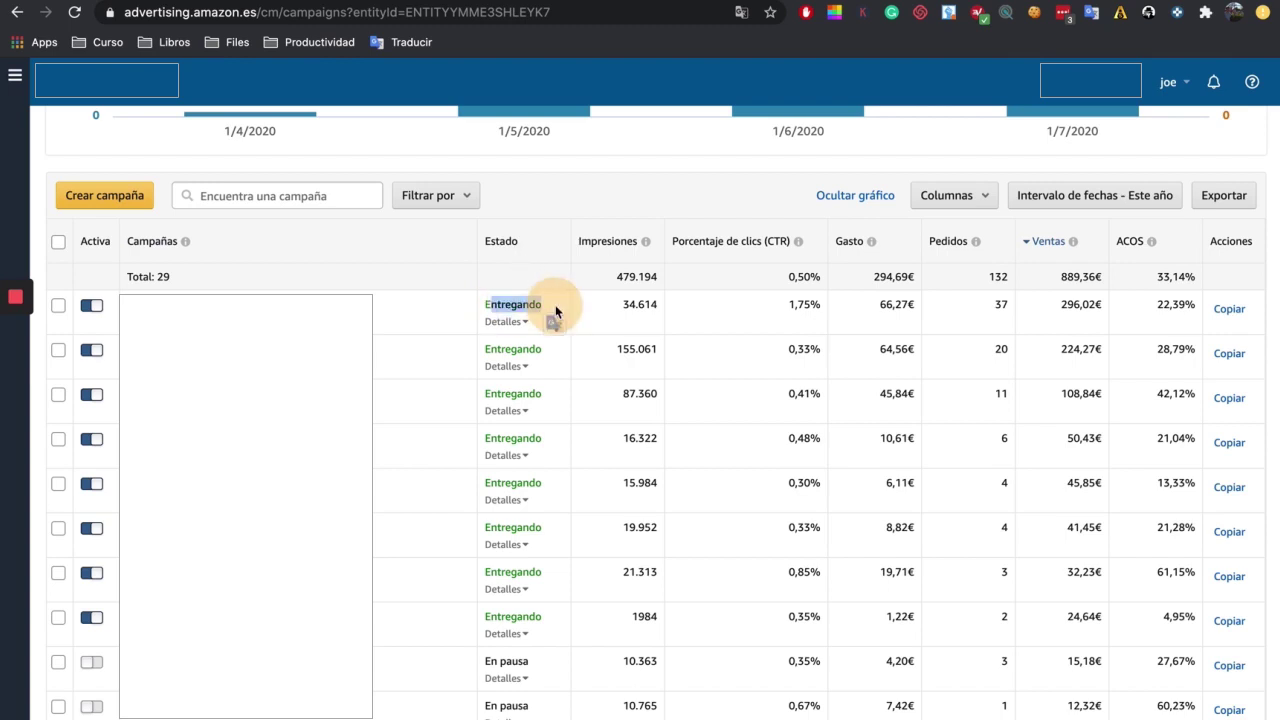
pyautogui.moveTo(485, 661); pyautogui.dragTo(538, 668)
pyautogui.scroll(-4, 538, 668)
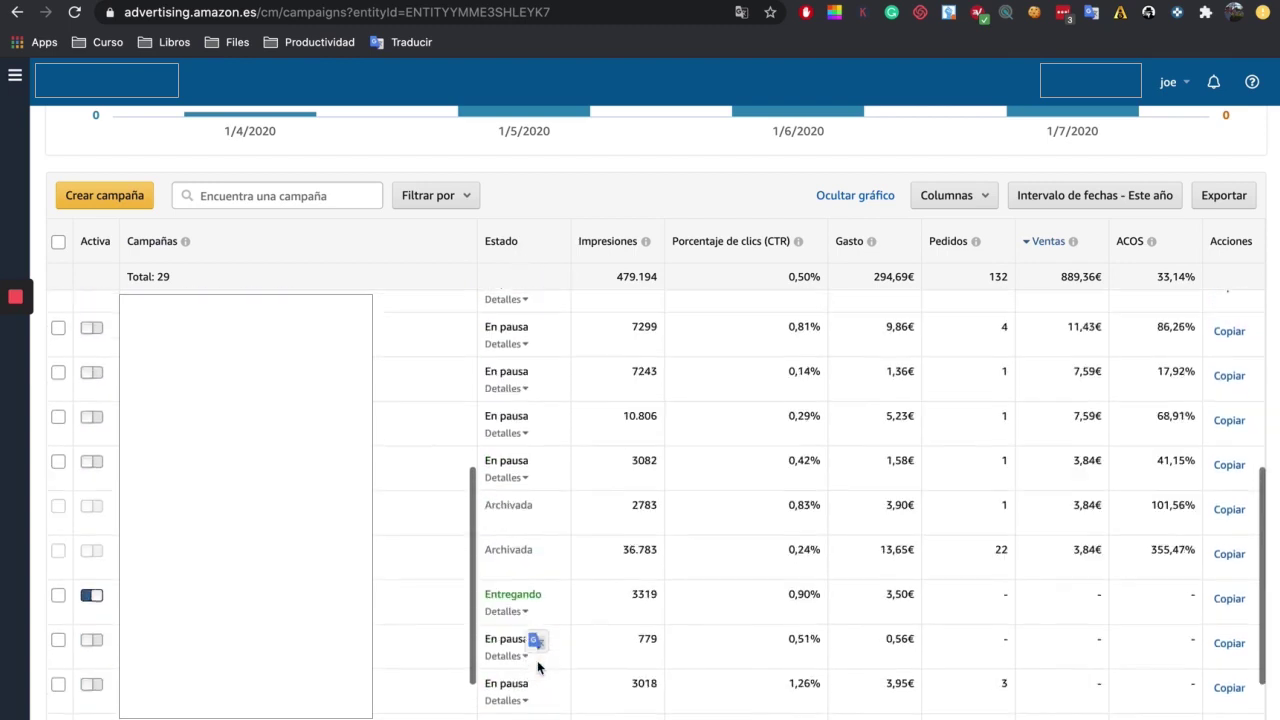
pyautogui.moveTo(485, 495); pyautogui.dragTo(567, 498)
pyautogui.scroll(-3, 566, 491)
pyautogui.scroll(-5, 567, 498)
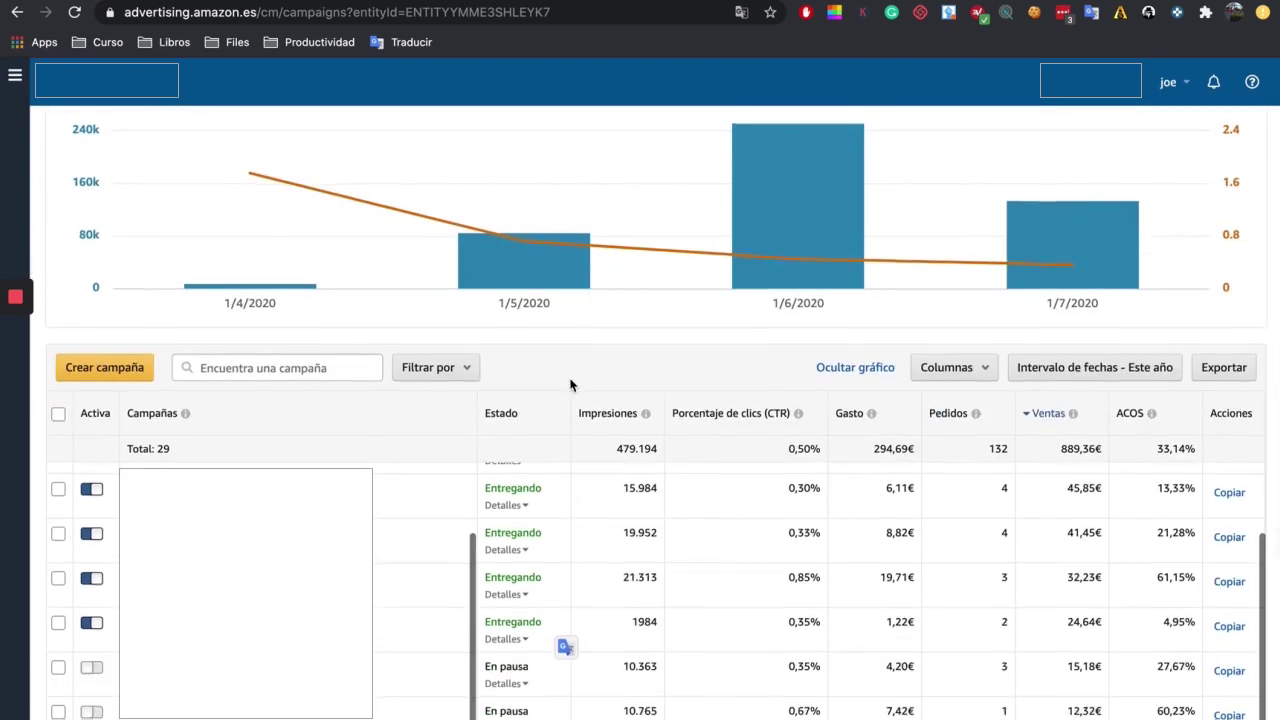
# - Hide the performance chart and reset the campaign table's columns to the default configuration
pyautogui.click(852, 176)
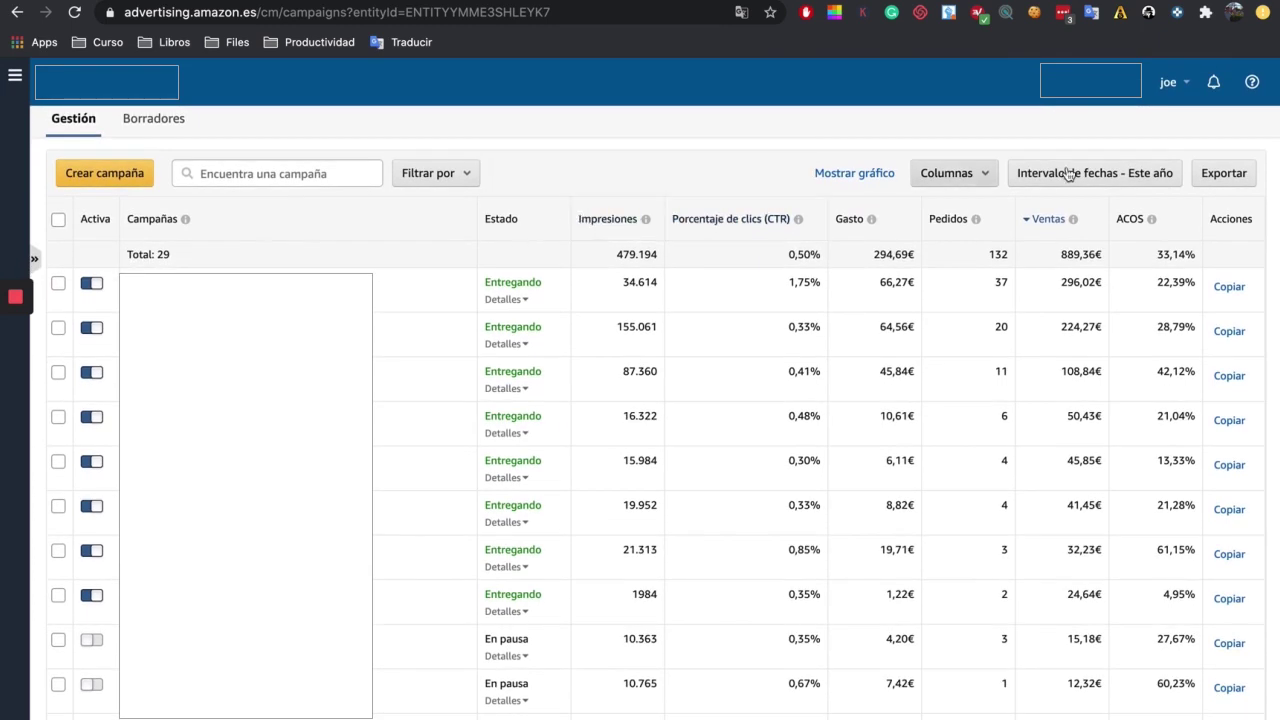
pyautogui.click(971, 172)
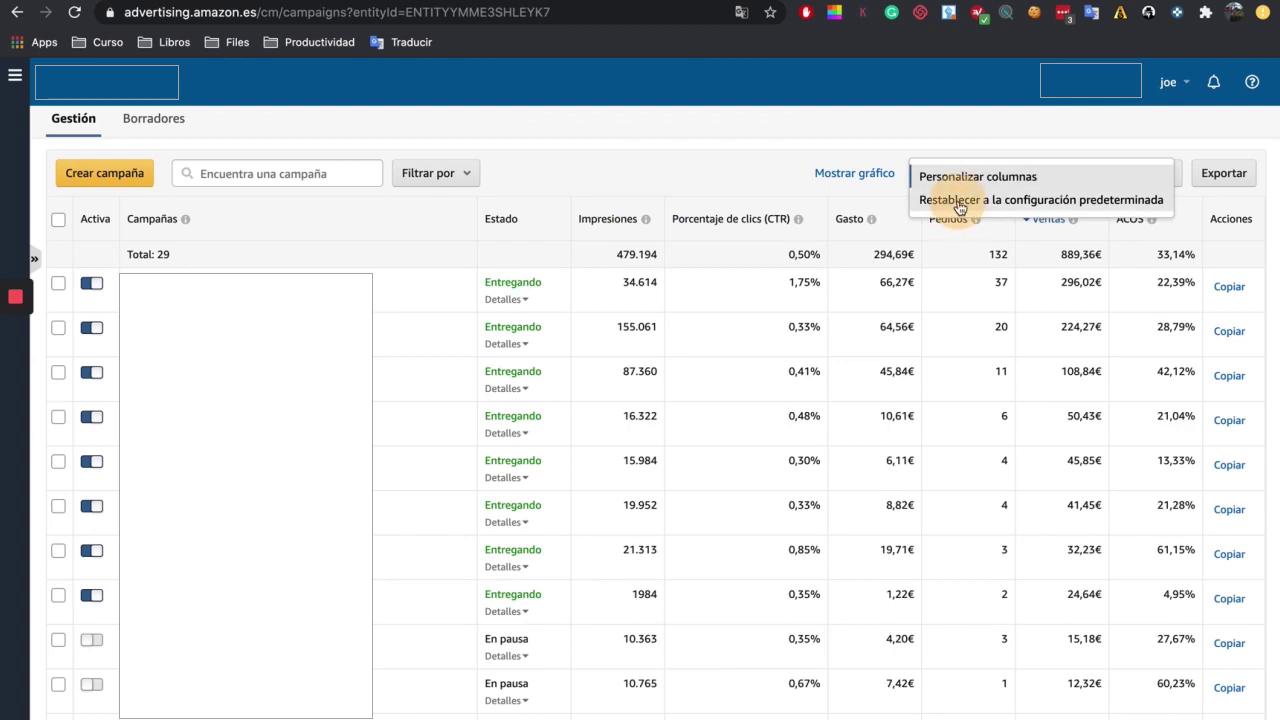
pyautogui.click(960, 200)
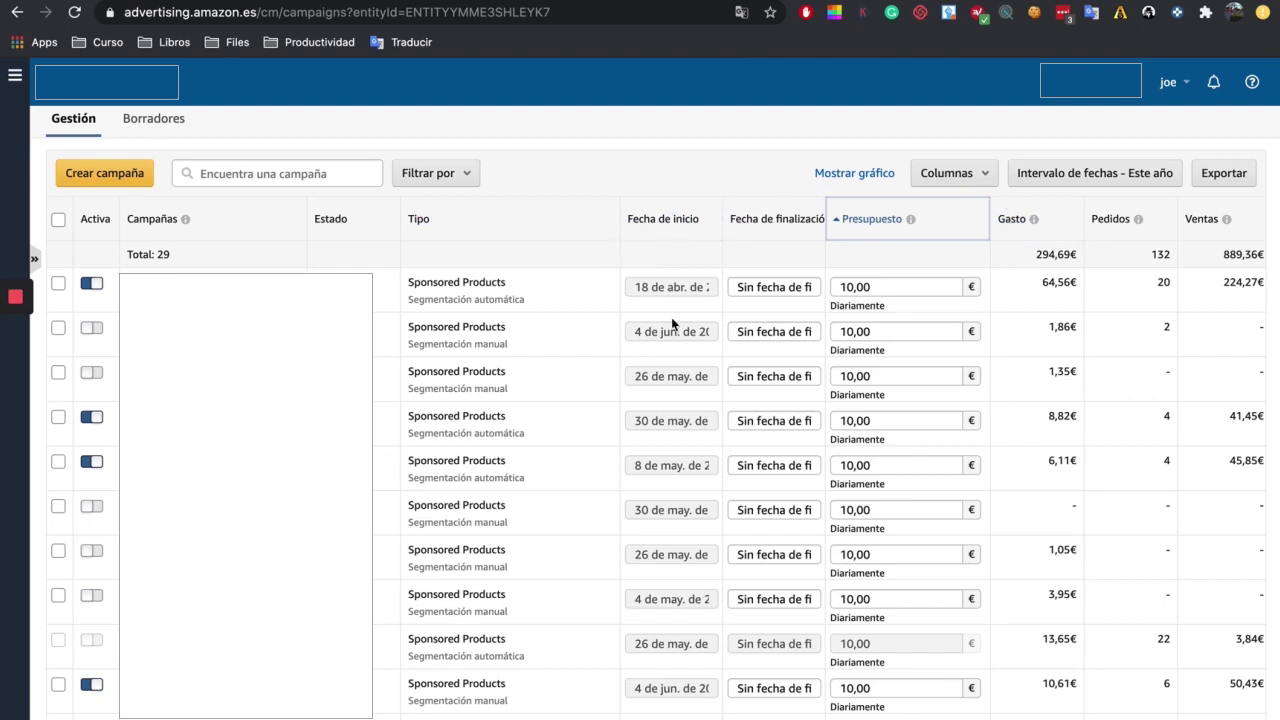
pyautogui.click(950, 173)
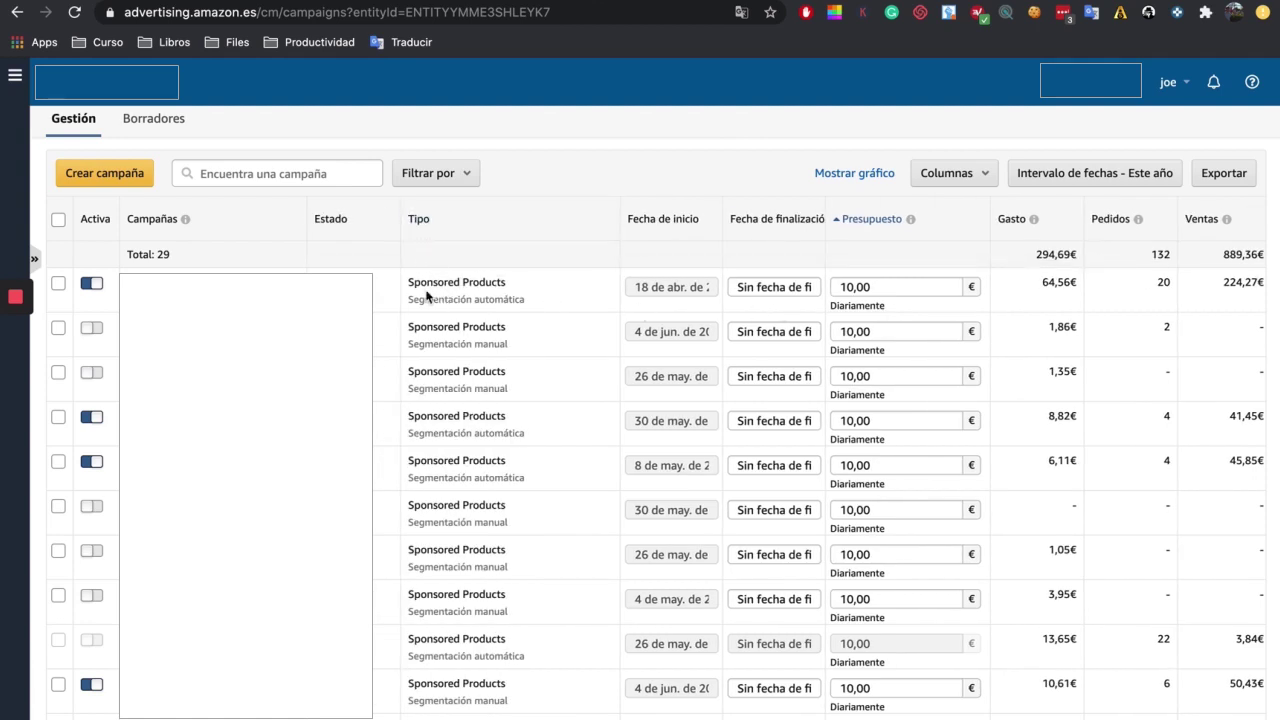
# - Examine the campaign types, comparing Sponsored Products campaigns with automatic and manual targeting
pyautogui.moveTo(411, 277)
pyautogui.mouseDown()
pyautogui.moveTo(563, 277)
pyautogui.moveTo(553, 297)
pyautogui.moveTo(384, 312)
pyautogui.moveTo(409, 280)
pyautogui.moveTo(403, 257)
pyautogui.mouseUp()
pyautogui.click(395, 293)
pyautogui.moveTo(411, 300); pyautogui.dragTo(525, 302)
pyautogui.doubleClick(486, 344)
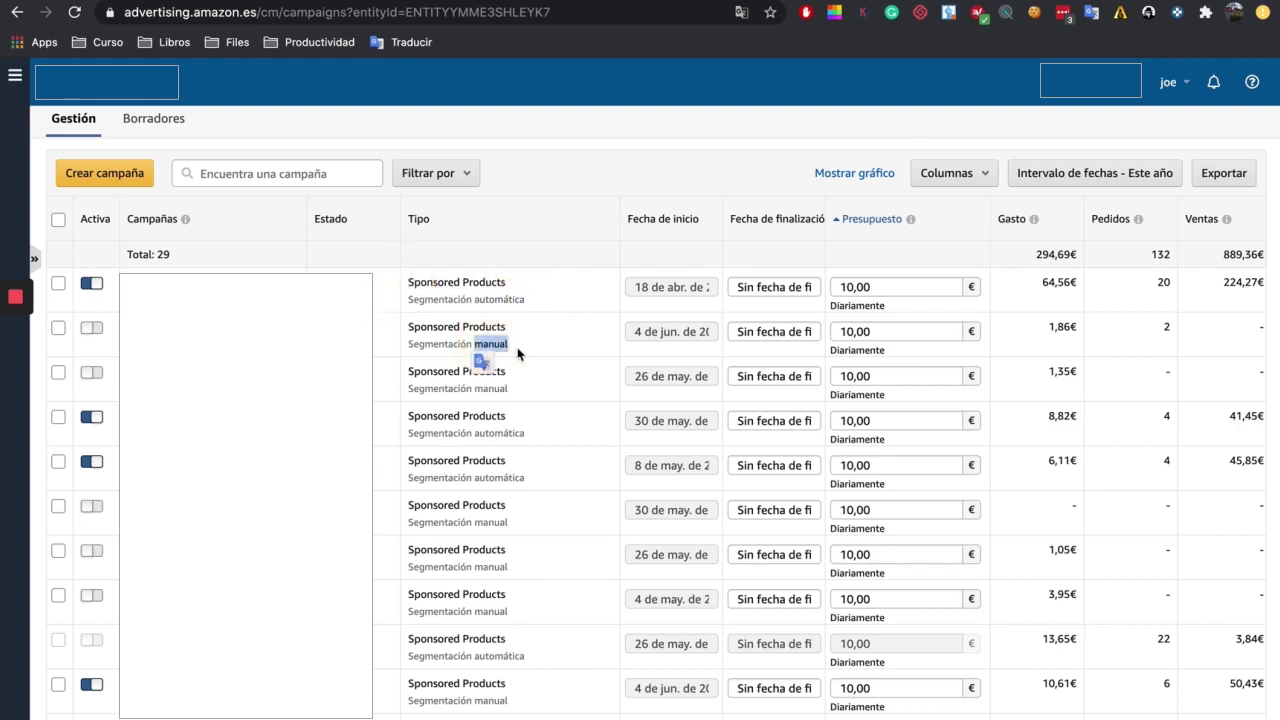
pyautogui.moveTo(525, 354); pyautogui.dragTo(408, 354)
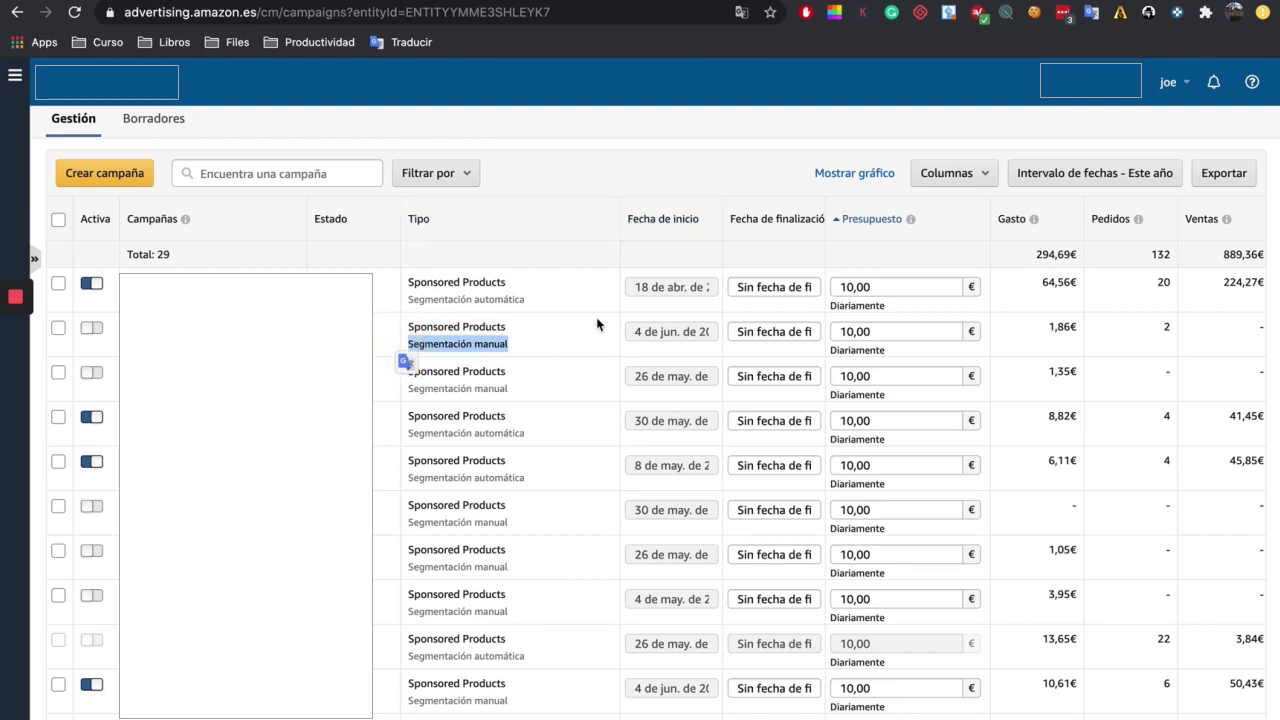
# - Examine the campaigns' start and end dates, budget, spend, orders, sales and ACOS columns, and check the date range options
pyautogui.hscroll(2, 704, 290)
pyautogui.hscroll(2, 748, 330)
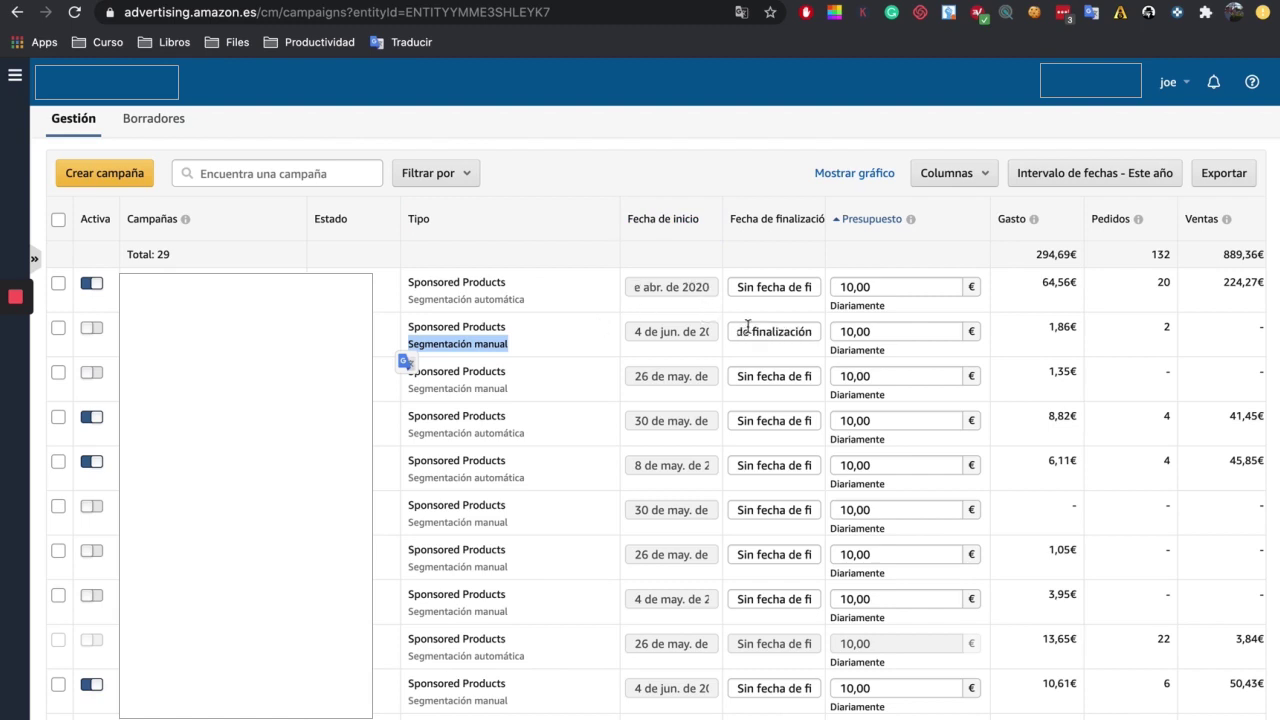
pyautogui.hscroll(3, 837, 268)
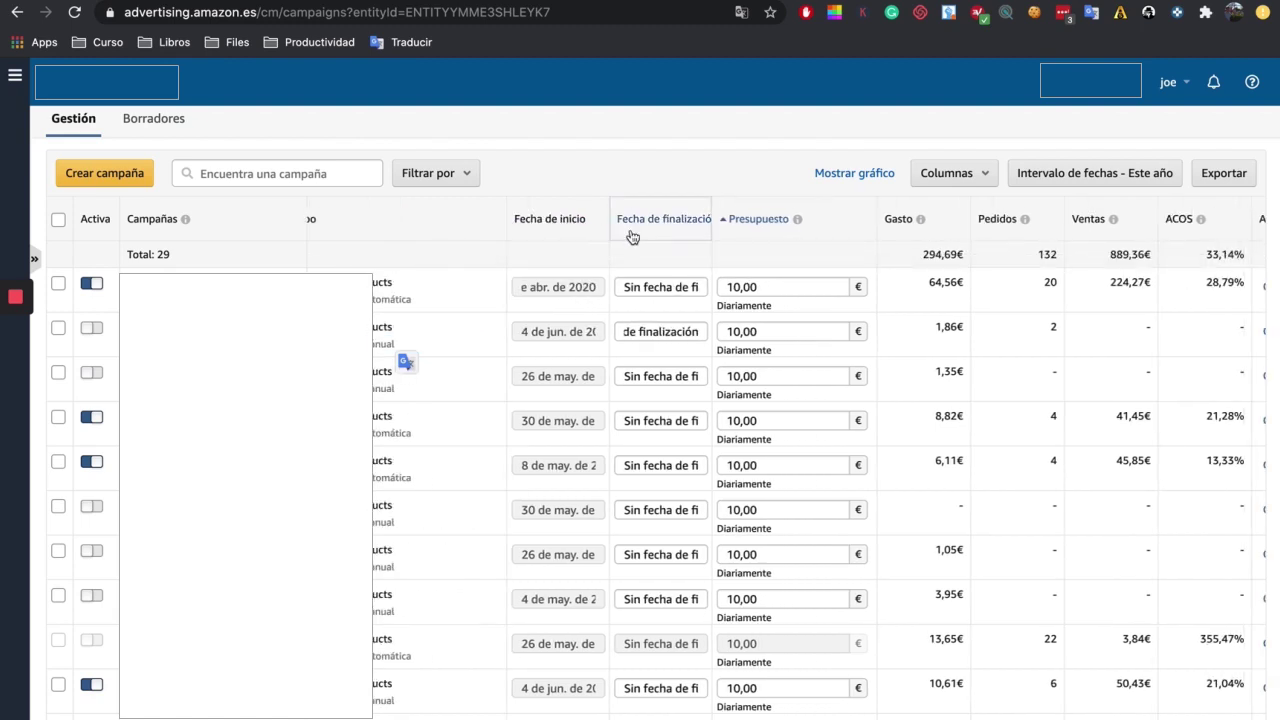
pyautogui.hscroll(1, 692, 325)
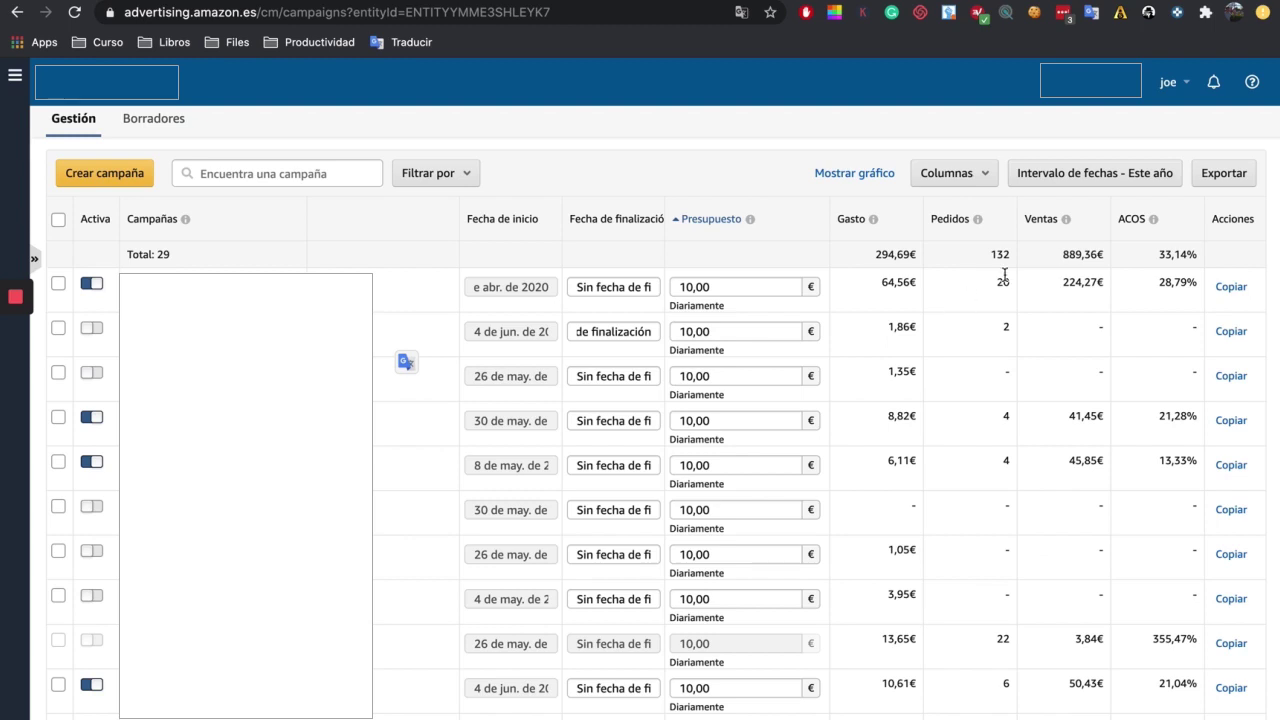
pyautogui.click(1066, 219)
pyautogui.click(1155, 175)
pyautogui.click(1075, 530)
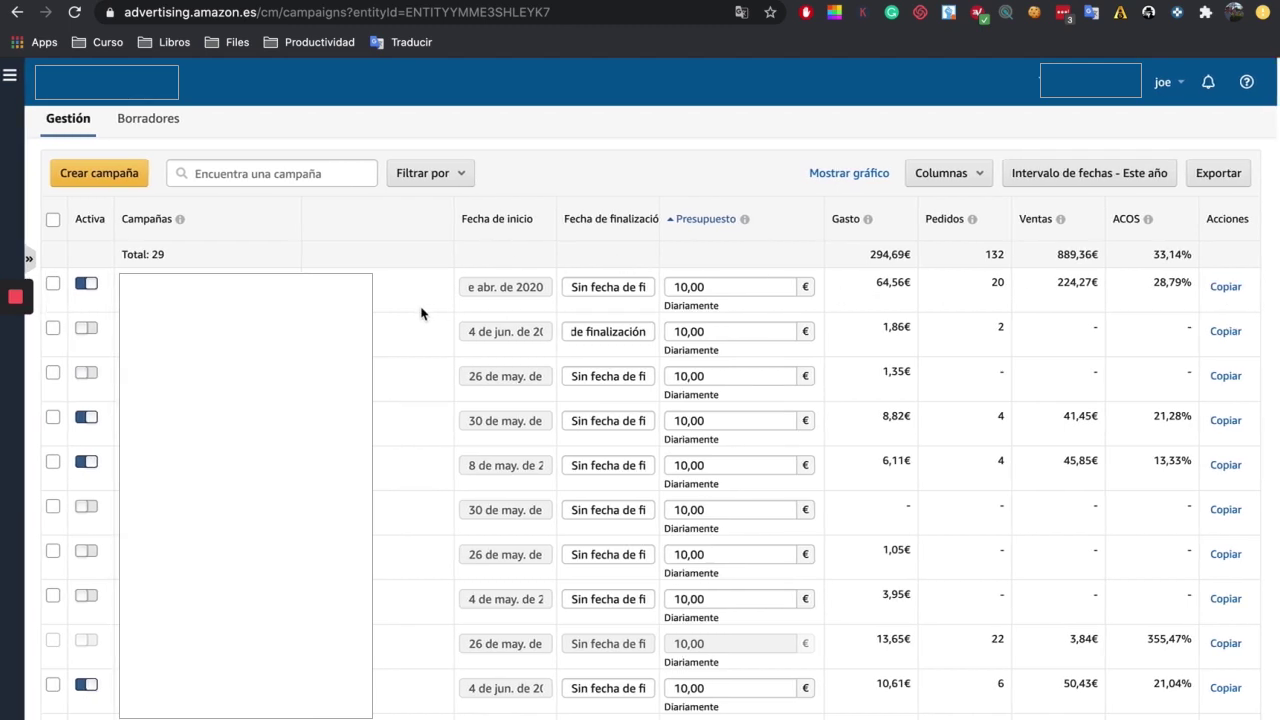
# - Show and hide the performance chart above the campaigns, and open the manual Sponsored Products campaign that started on 22 April 2020
pyautogui.hscroll(-3, 421, 313)
pyautogui.click(866, 175)
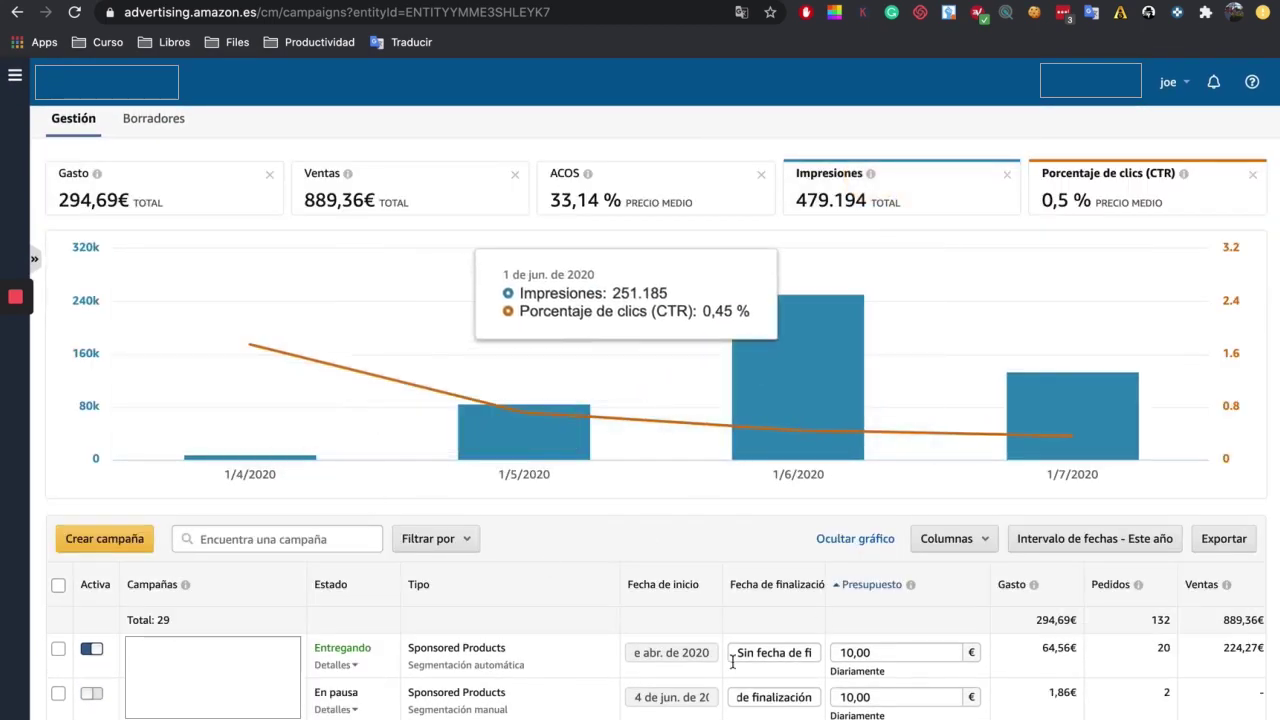
pyautogui.click(880, 538)
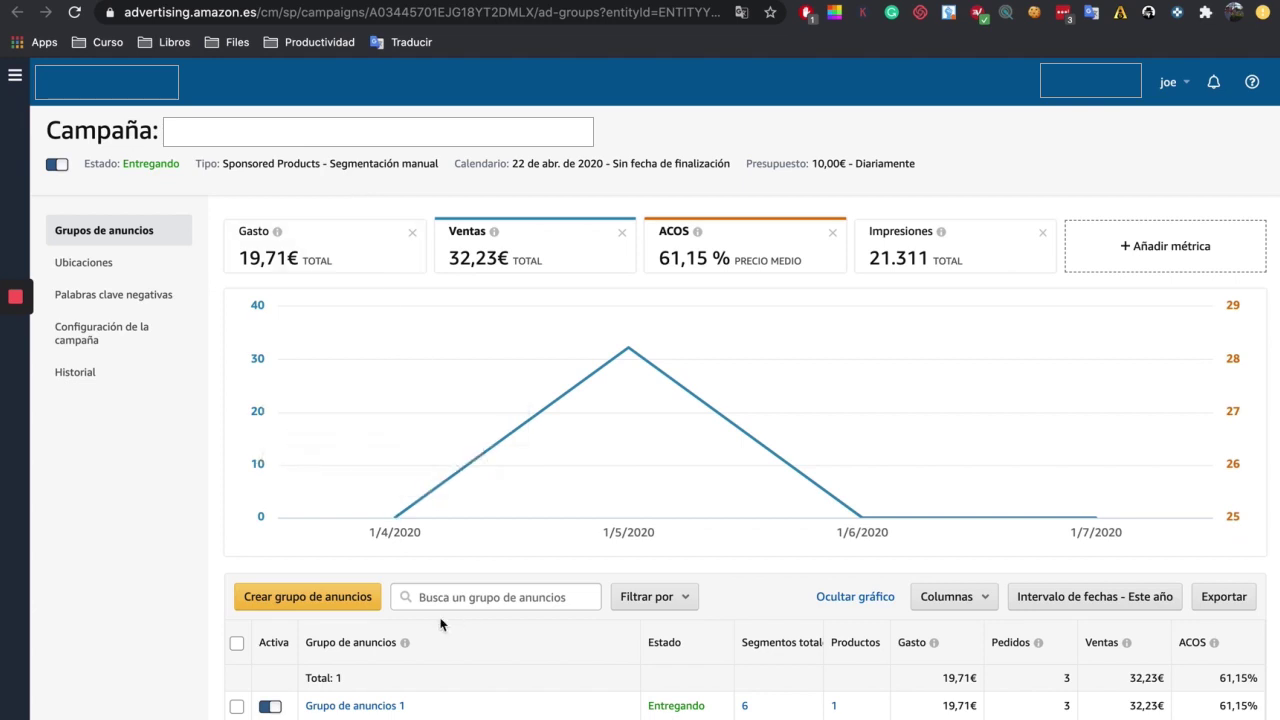
# - Read the explanation of ad groups and examine the campaign's placements and negative keywords
pyautogui.moveTo(407, 650)
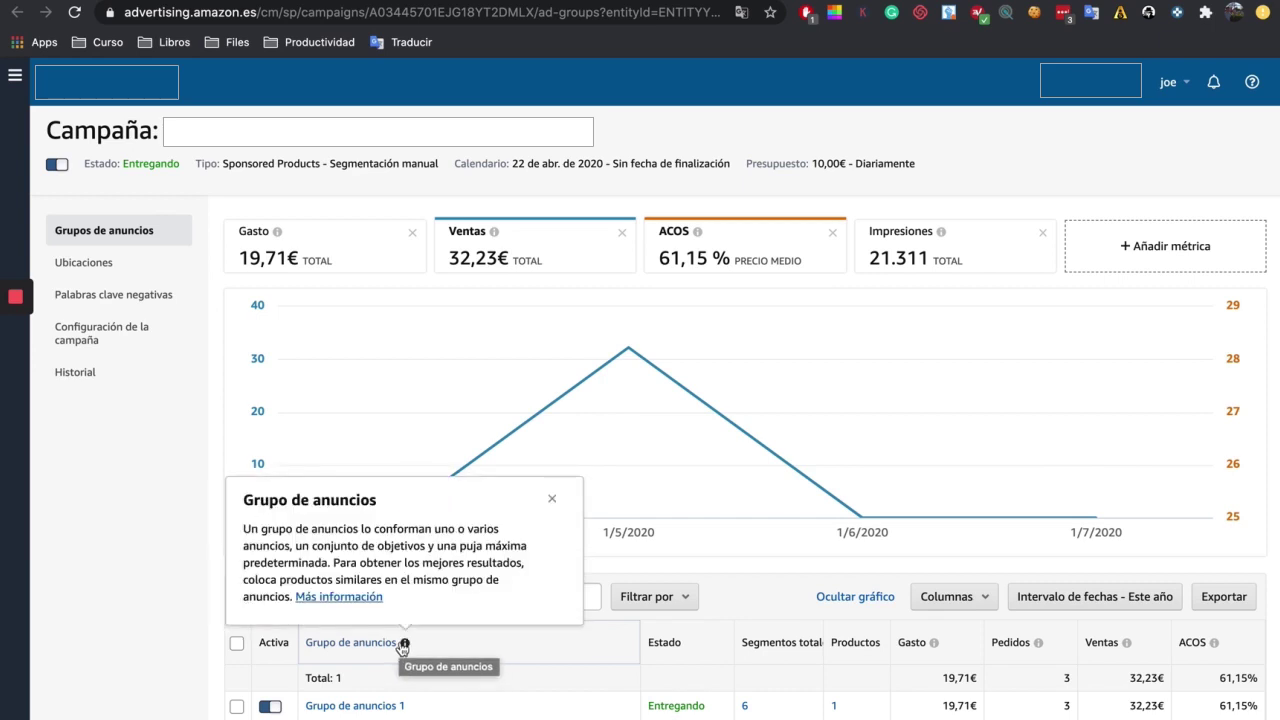
pyautogui.click(118, 278)
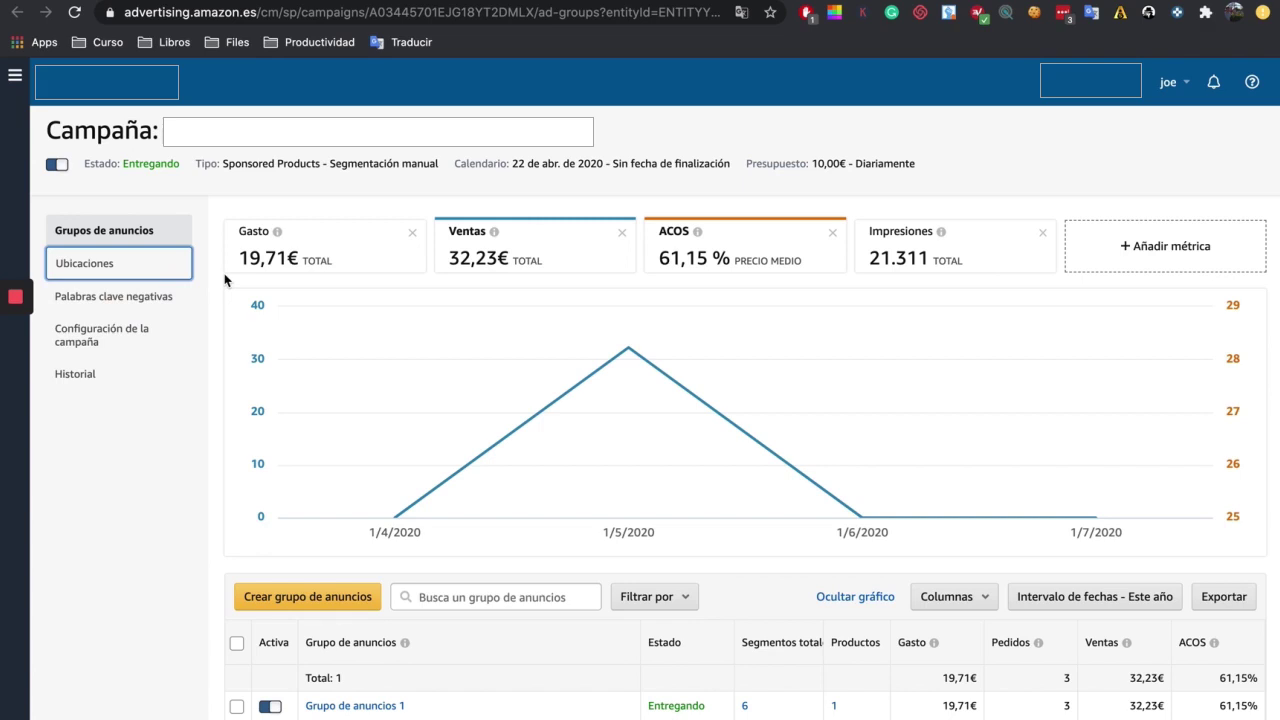
pyautogui.click(141, 264)
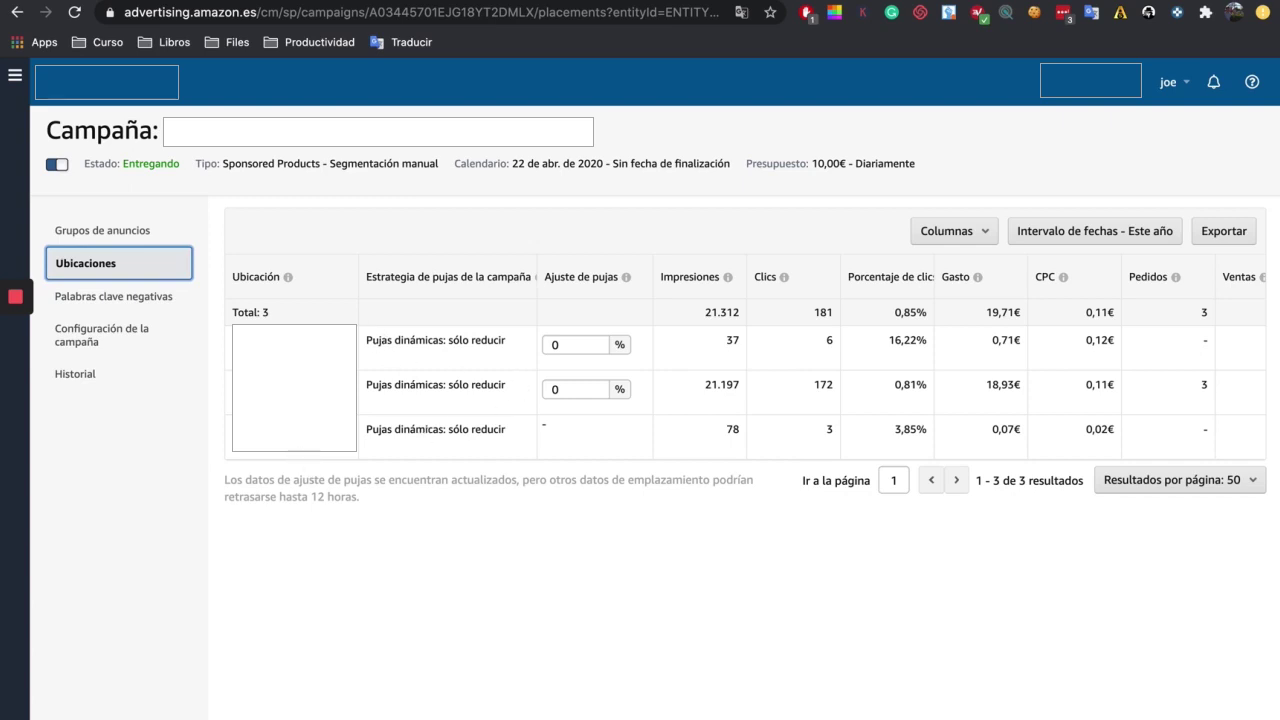
pyautogui.click(118, 297)
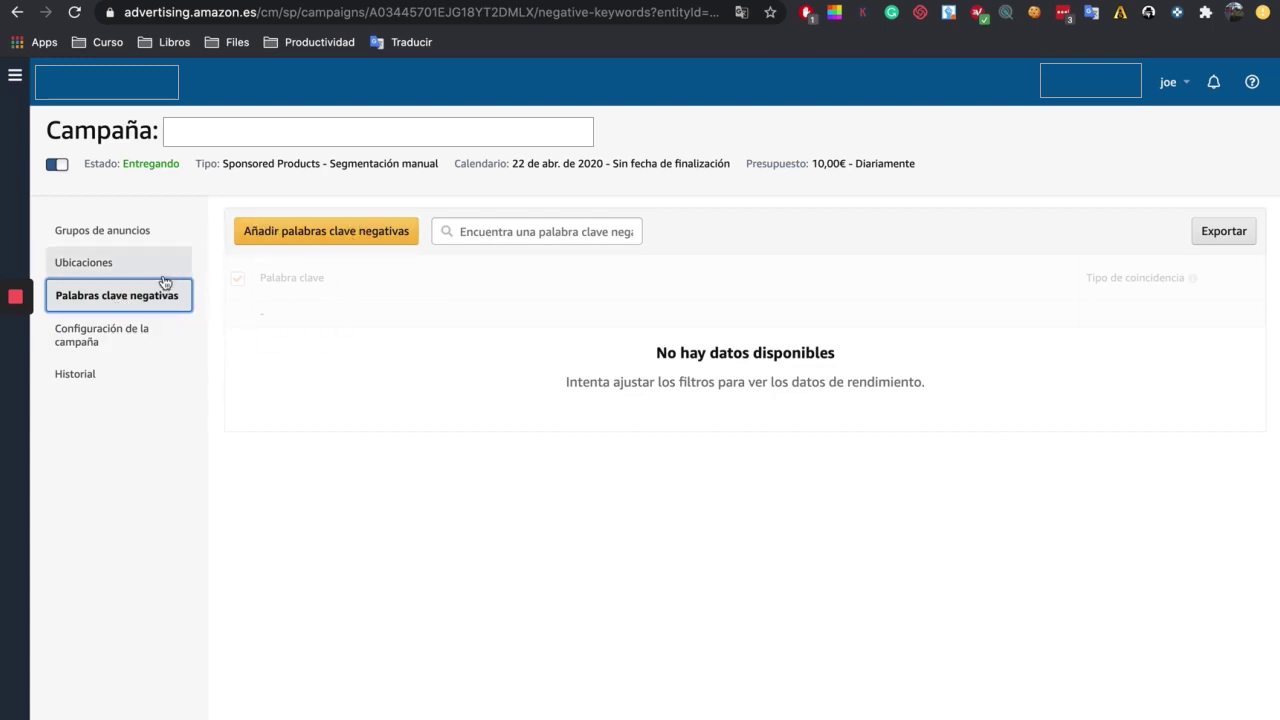
# - Open the campaign settings and examine the bidding strategy and the bid adjustments by placement
pyautogui.click(143, 335)
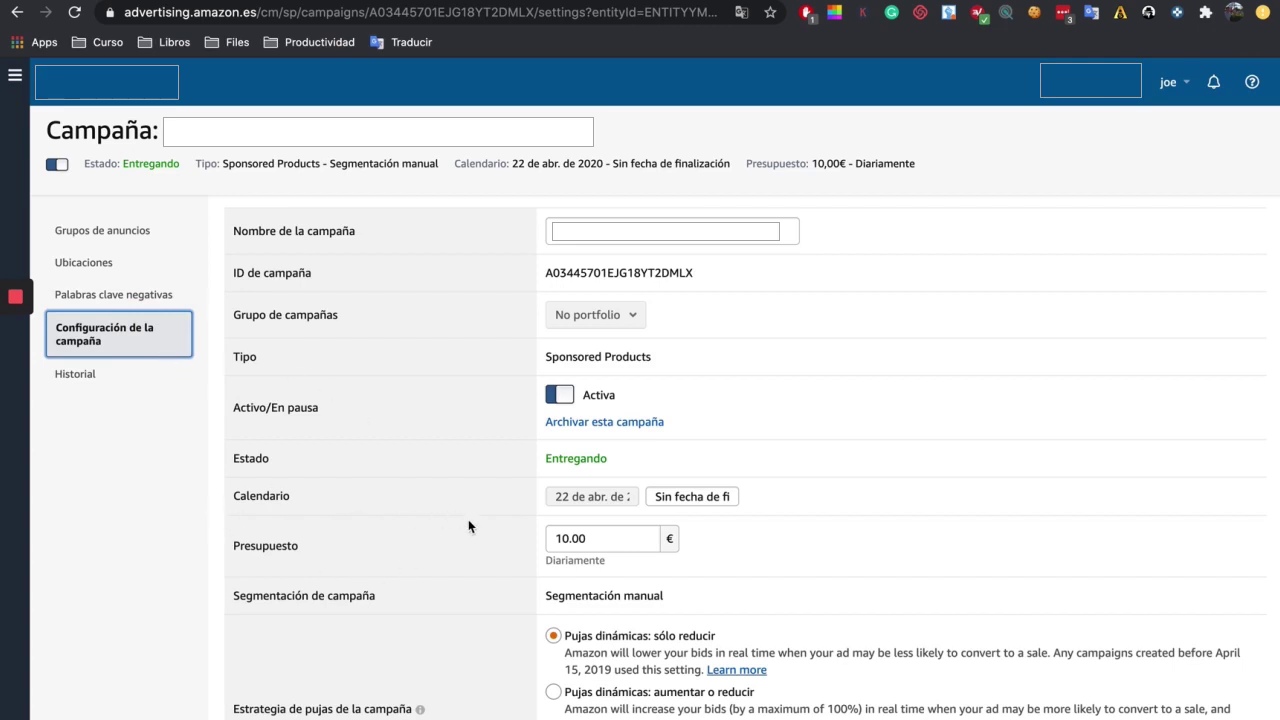
pyautogui.scroll(-2, 470, 619)
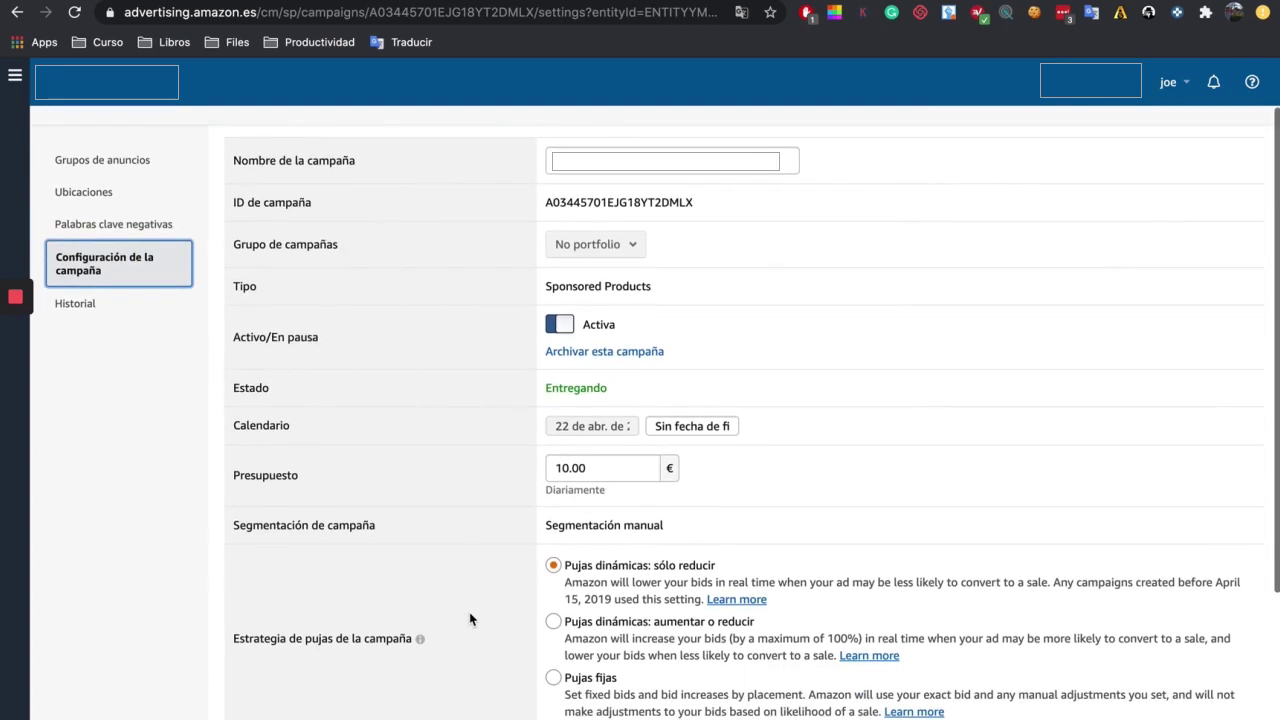
pyautogui.moveTo(251, 640); pyautogui.dragTo(414, 640)
pyautogui.click(304, 538)
pyautogui.click(340, 478)
pyautogui.scroll(-5, 290, 495)
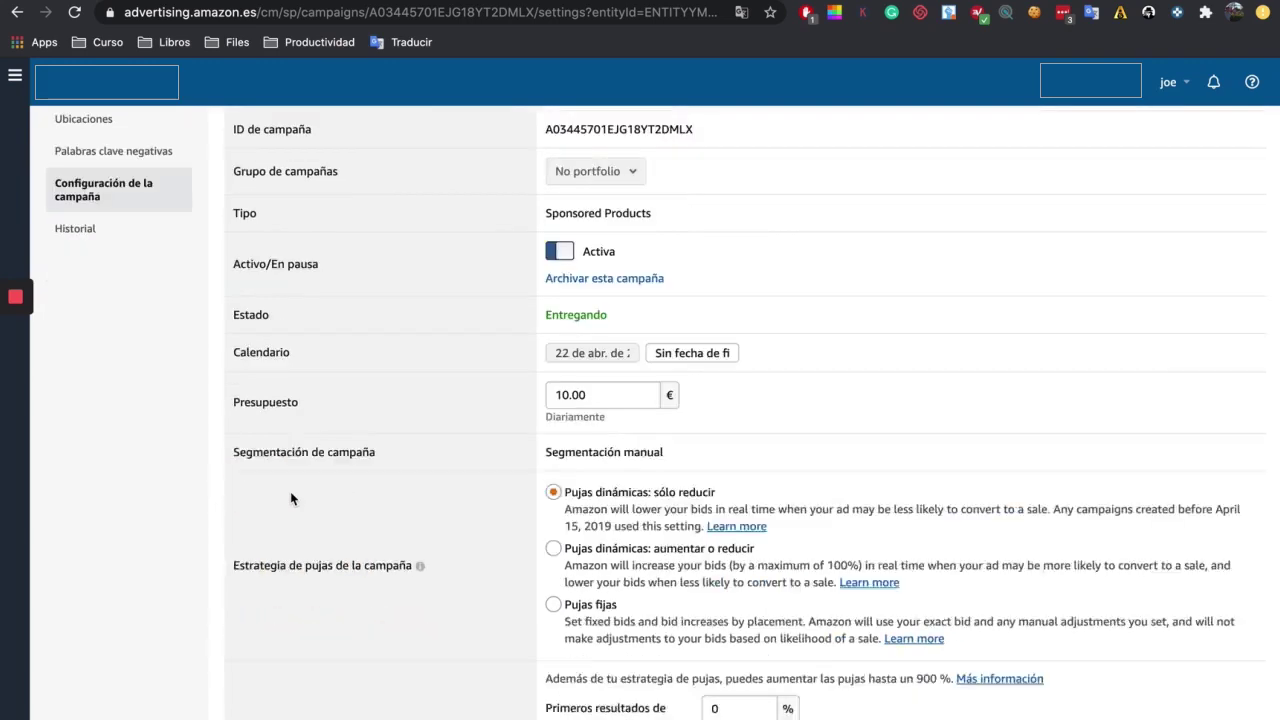
pyautogui.moveTo(236, 577); pyautogui.dragTo(361, 575)
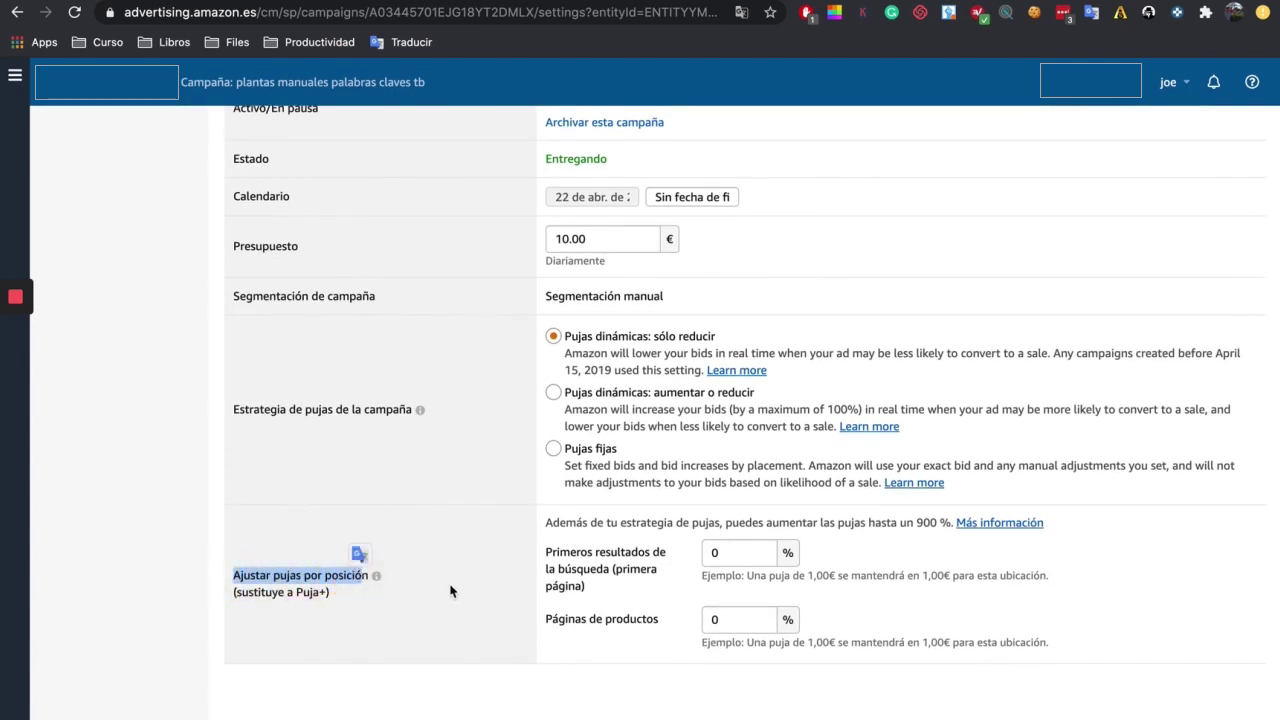
# - Open the campaign's history and review its recorded budget, status and name changes
pyautogui.scroll(7, 426, 457)
pyautogui.click(105, 375)
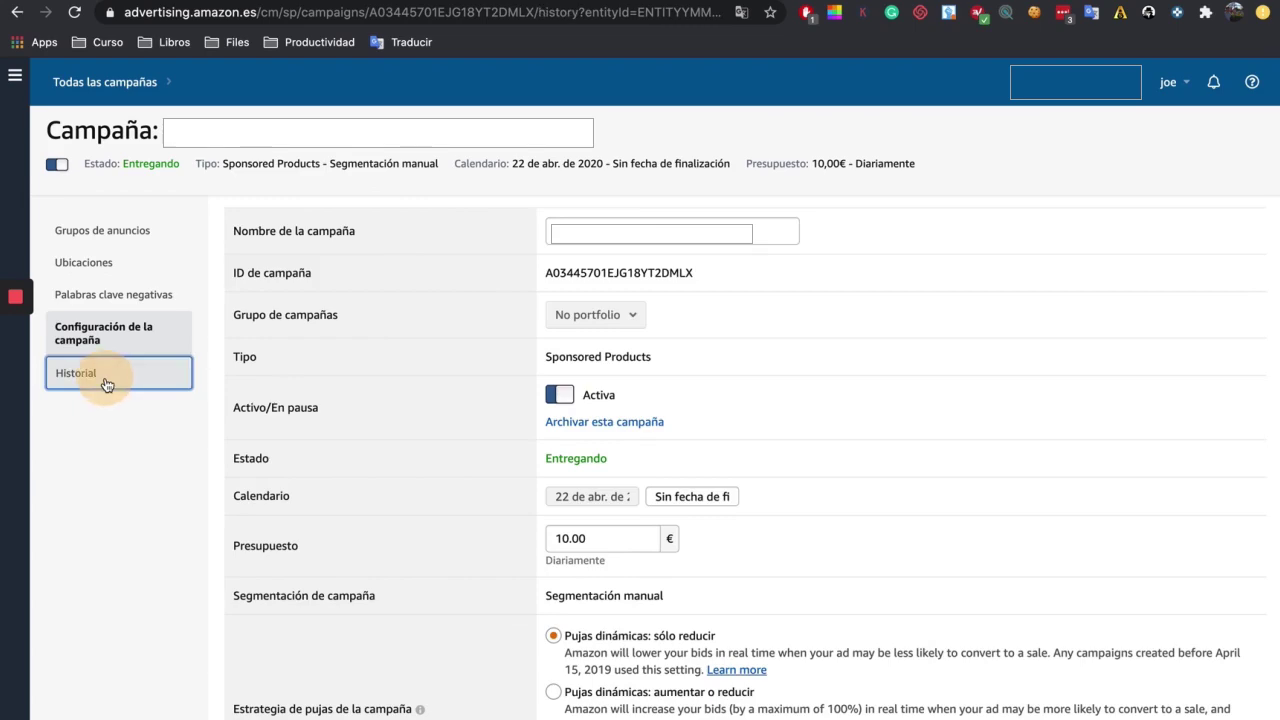
pyautogui.scroll(-4, 154, 417)
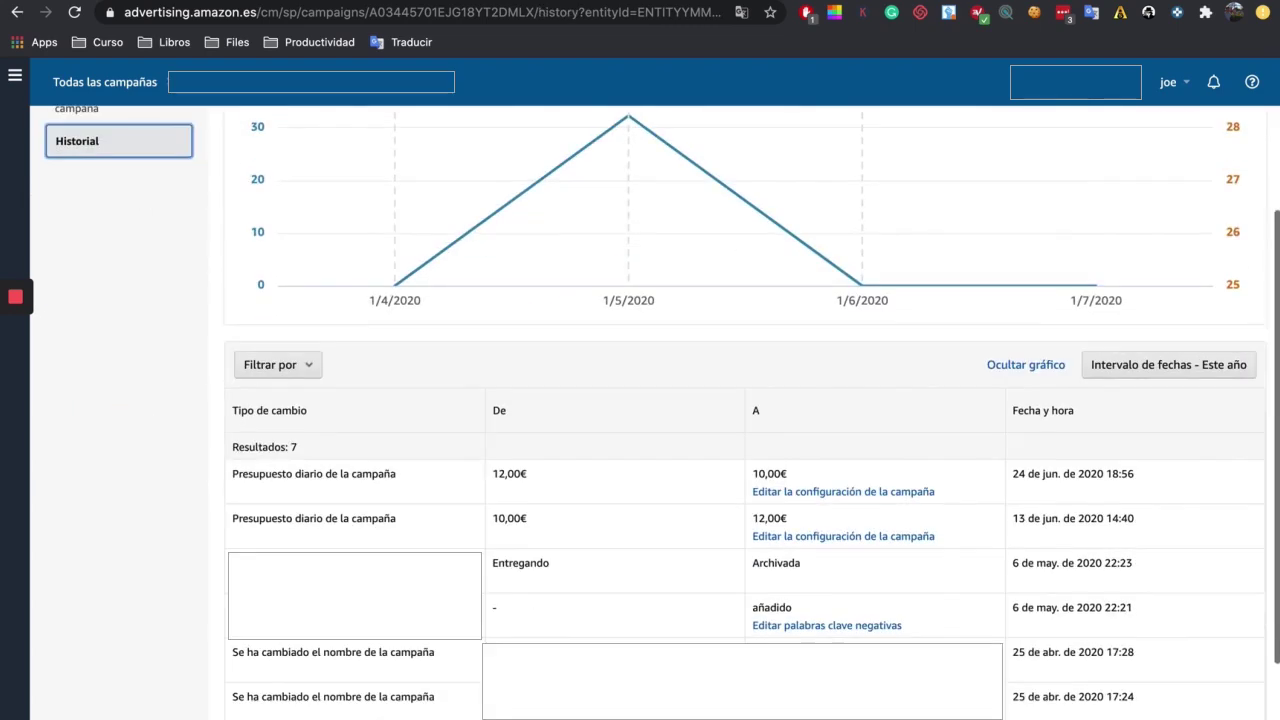
pyautogui.scroll(4, 307, 605)
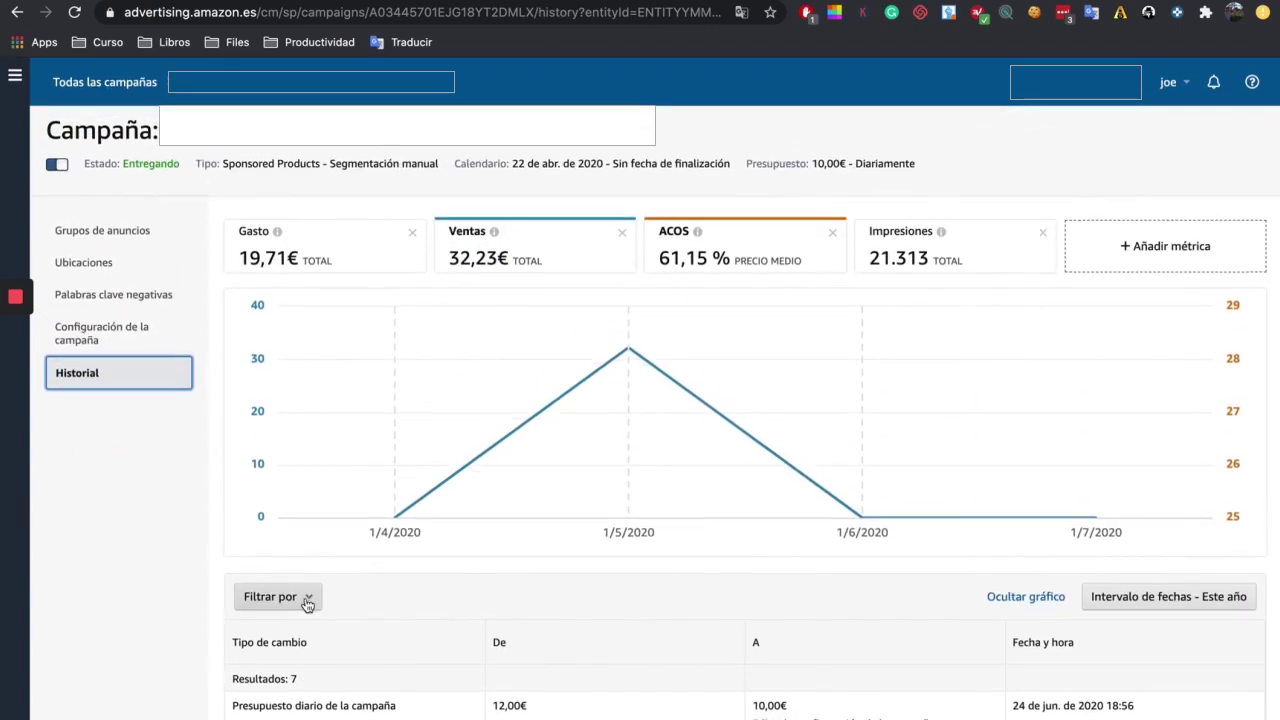
# - Open Grupo de anuncios 1, examine its targeting, negative targeting and search terms, and return to its targeting keywords
pyautogui.click(105, 230)
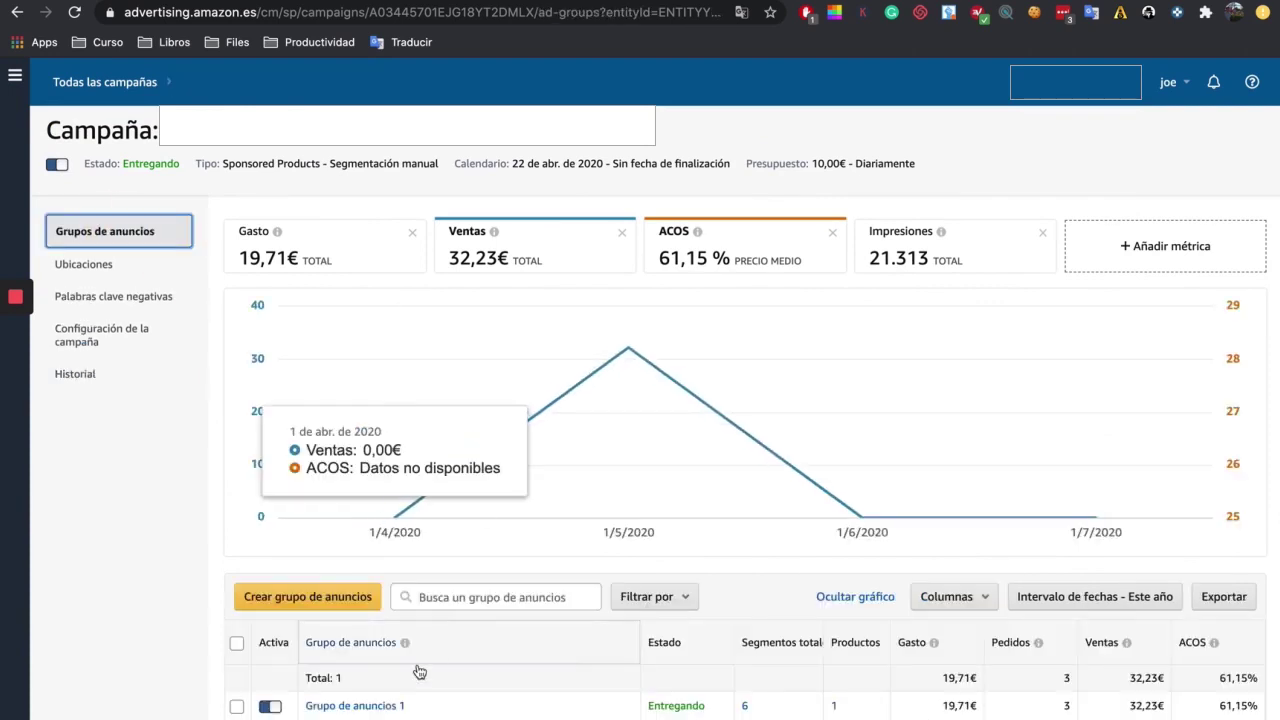
pyautogui.click(365, 705)
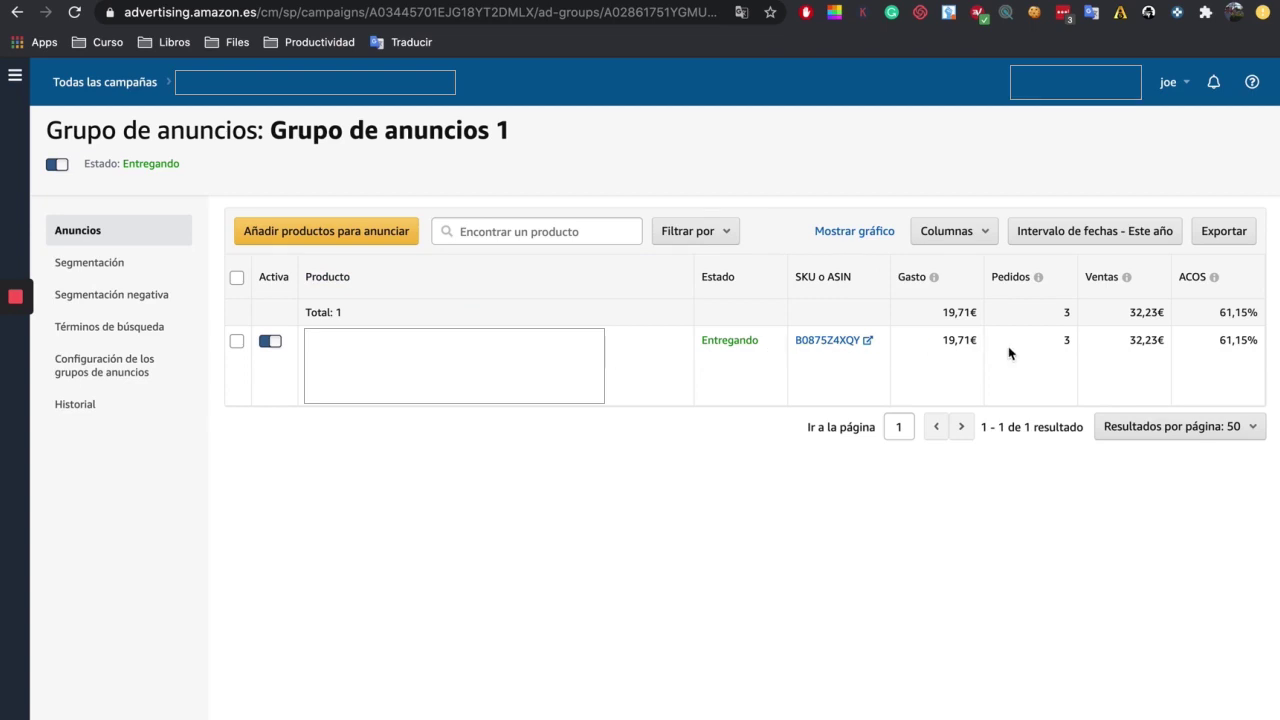
pyautogui.click(90, 270)
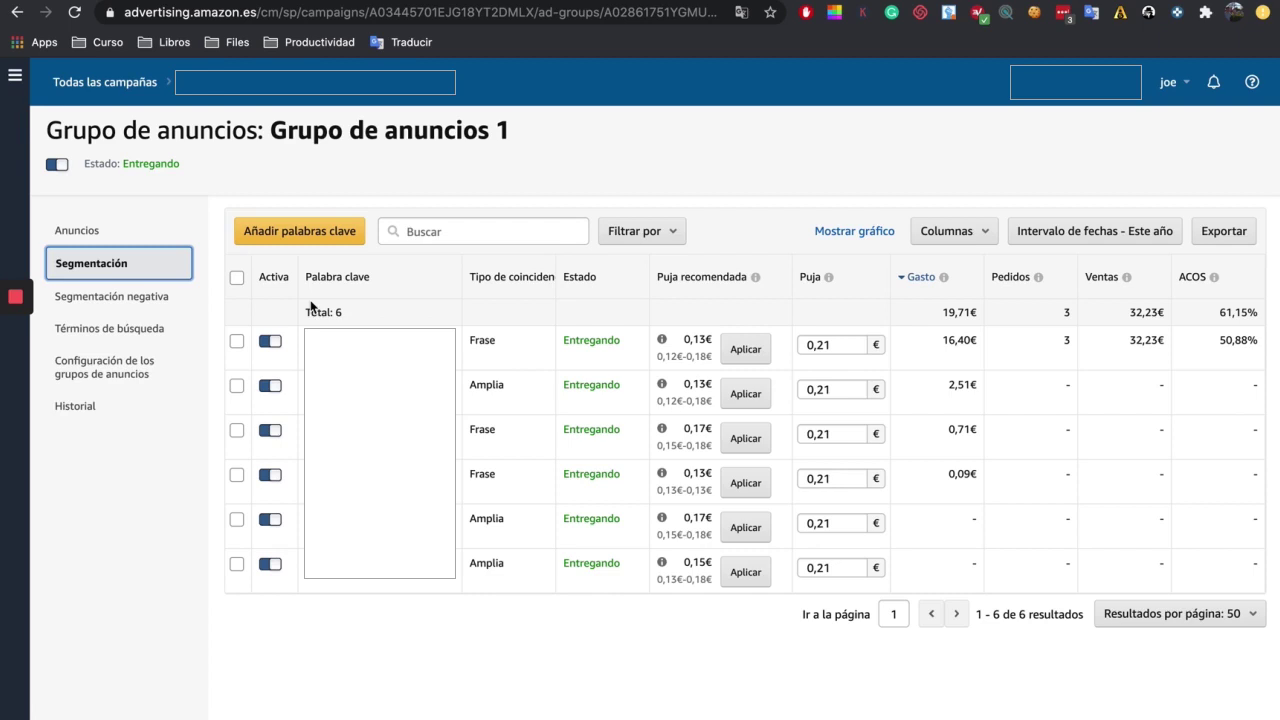
pyautogui.click(141, 300)
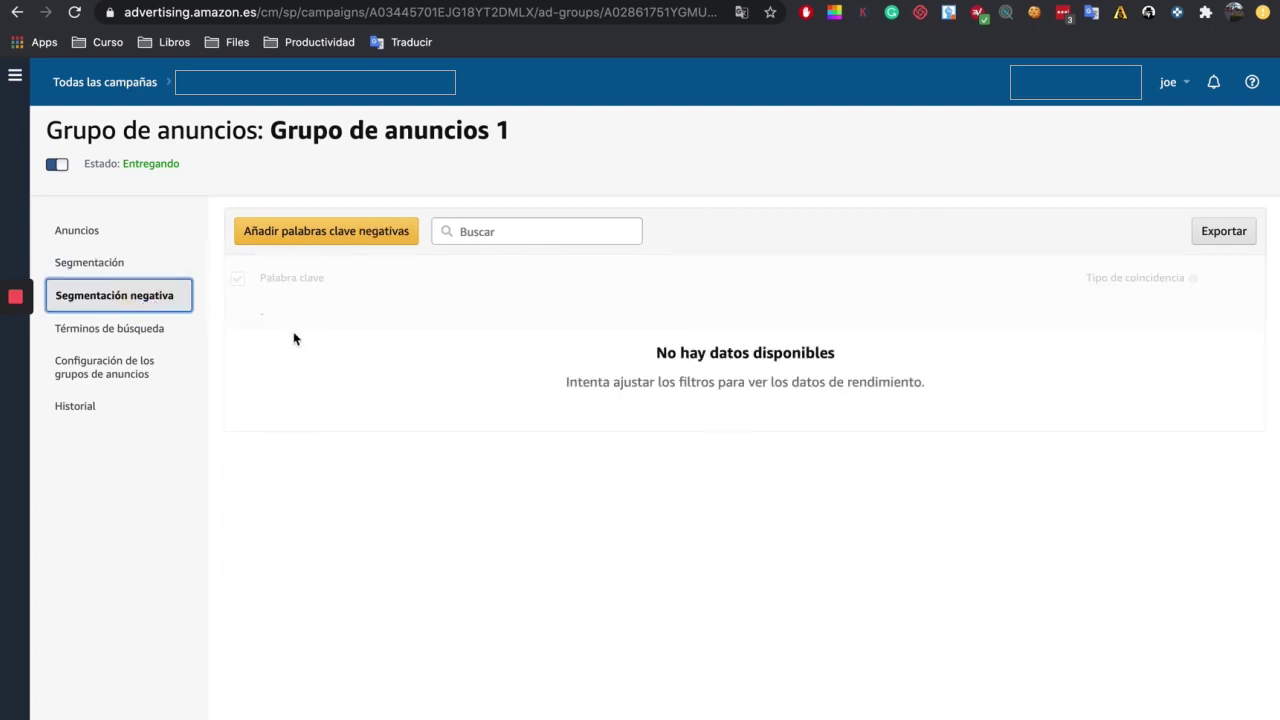
pyautogui.click(162, 335)
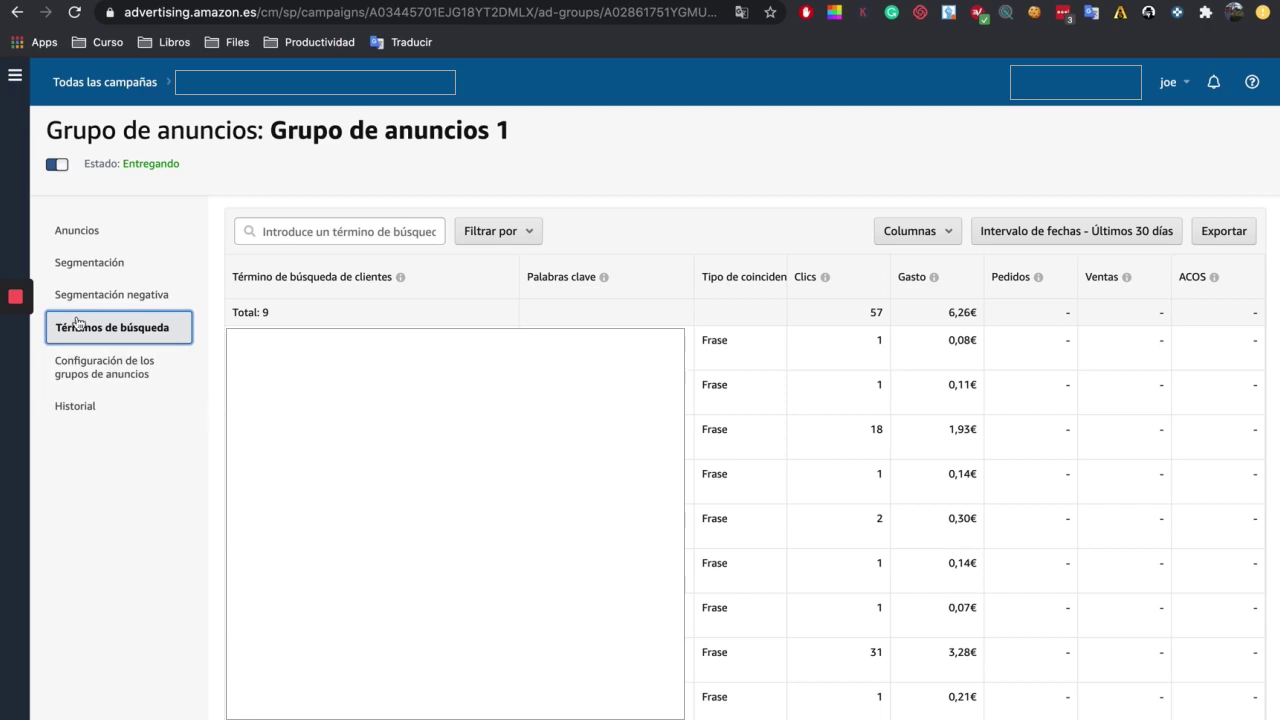
pyautogui.click(120, 266)
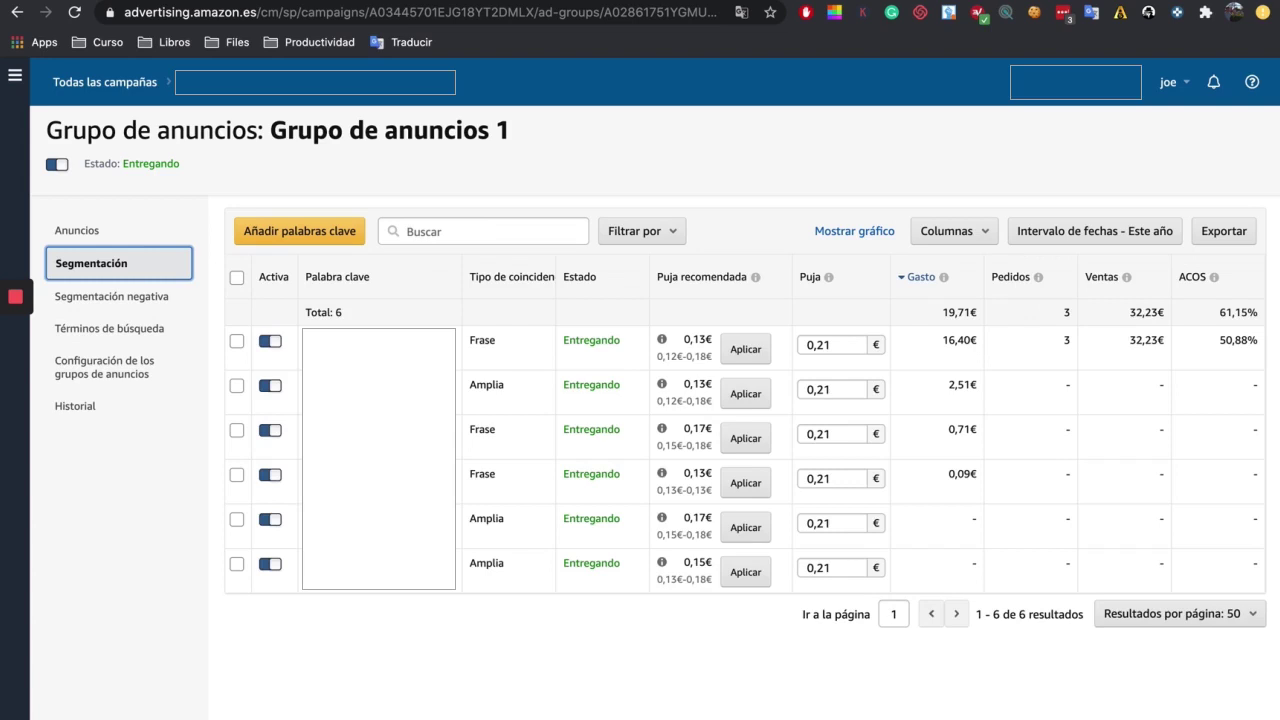
# - Examine the ad group's search terms, default bid setting and change history, and return to its advertised products
pyautogui.click(139, 333)
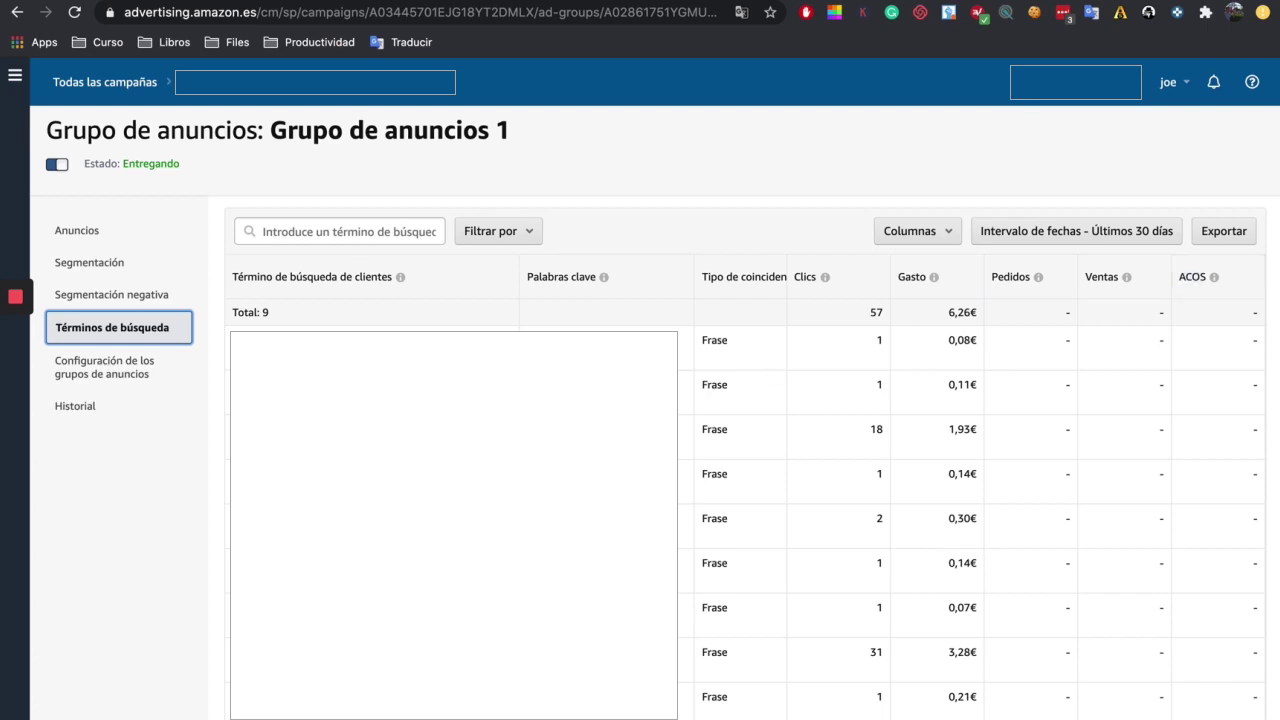
pyautogui.click(148, 368)
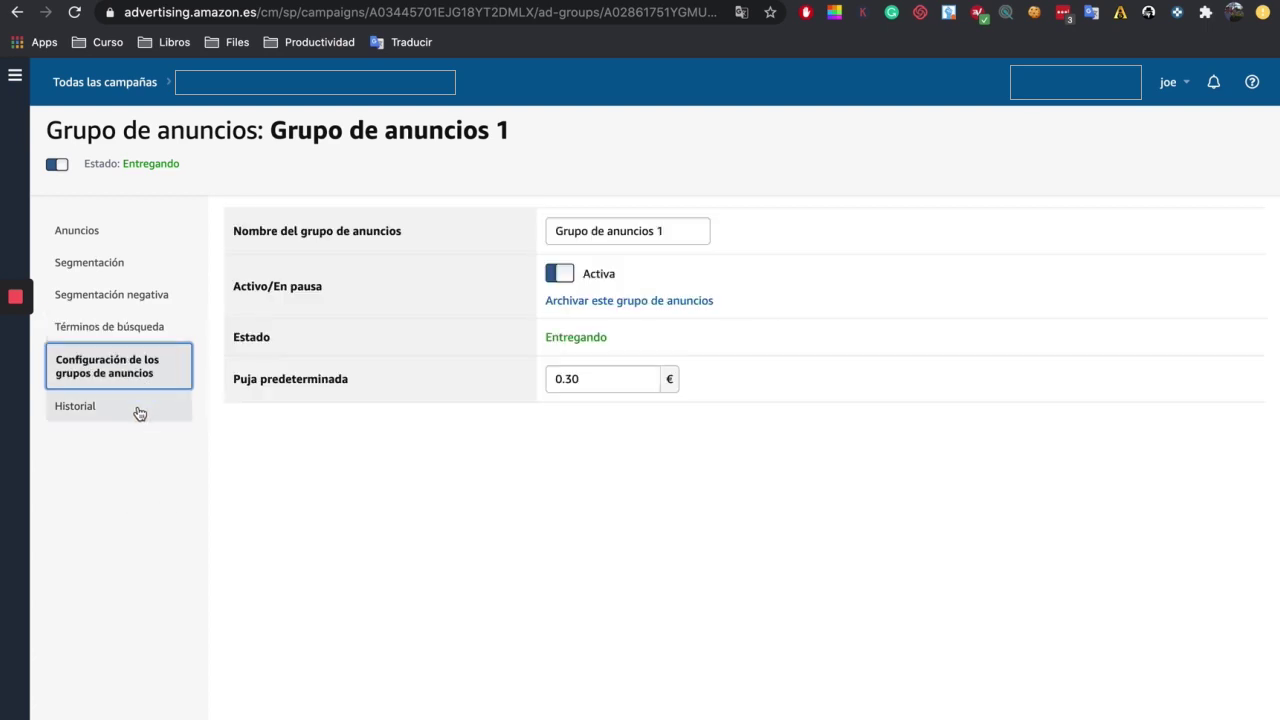
pyautogui.moveTo(252, 378); pyautogui.dragTo(428, 385)
pyautogui.click(430, 382)
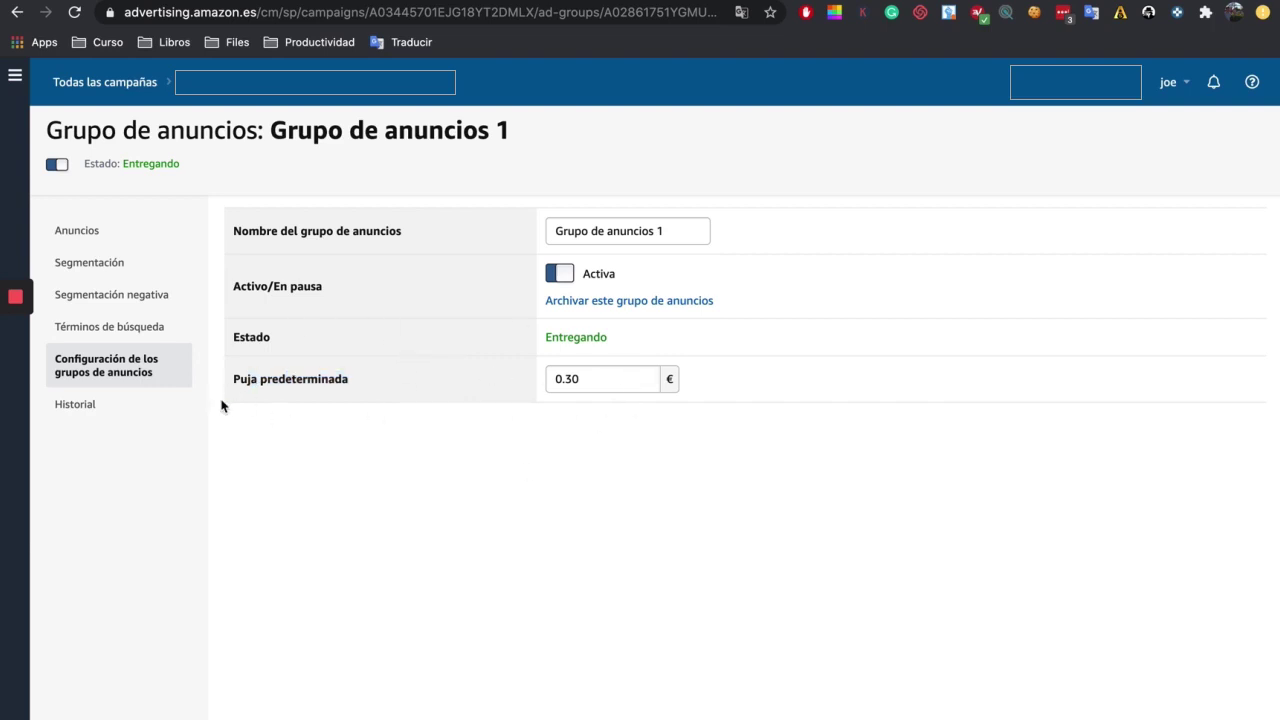
pyautogui.click(147, 405)
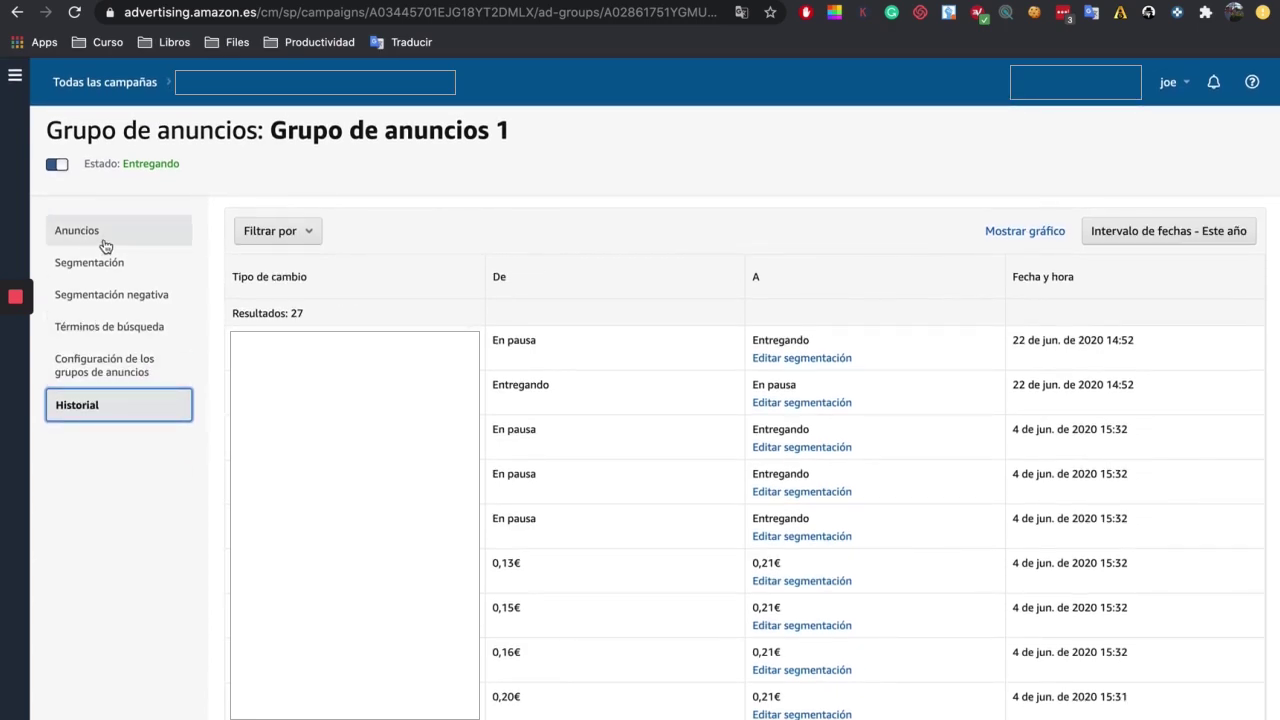
pyautogui.click(157, 230)
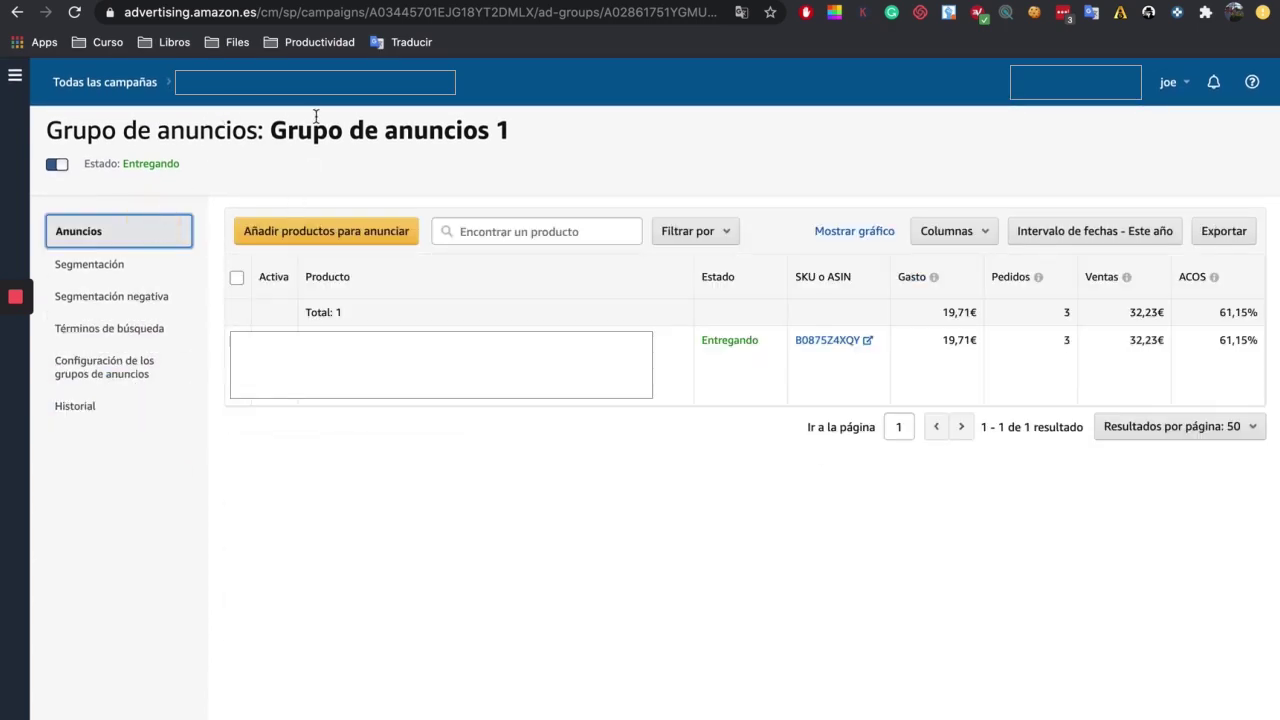
# - Open the automatic targeting campaign from the campaign list and review its placements, negative keywords, settings and history, returning to its ad groups
pyautogui.click(105, 82)
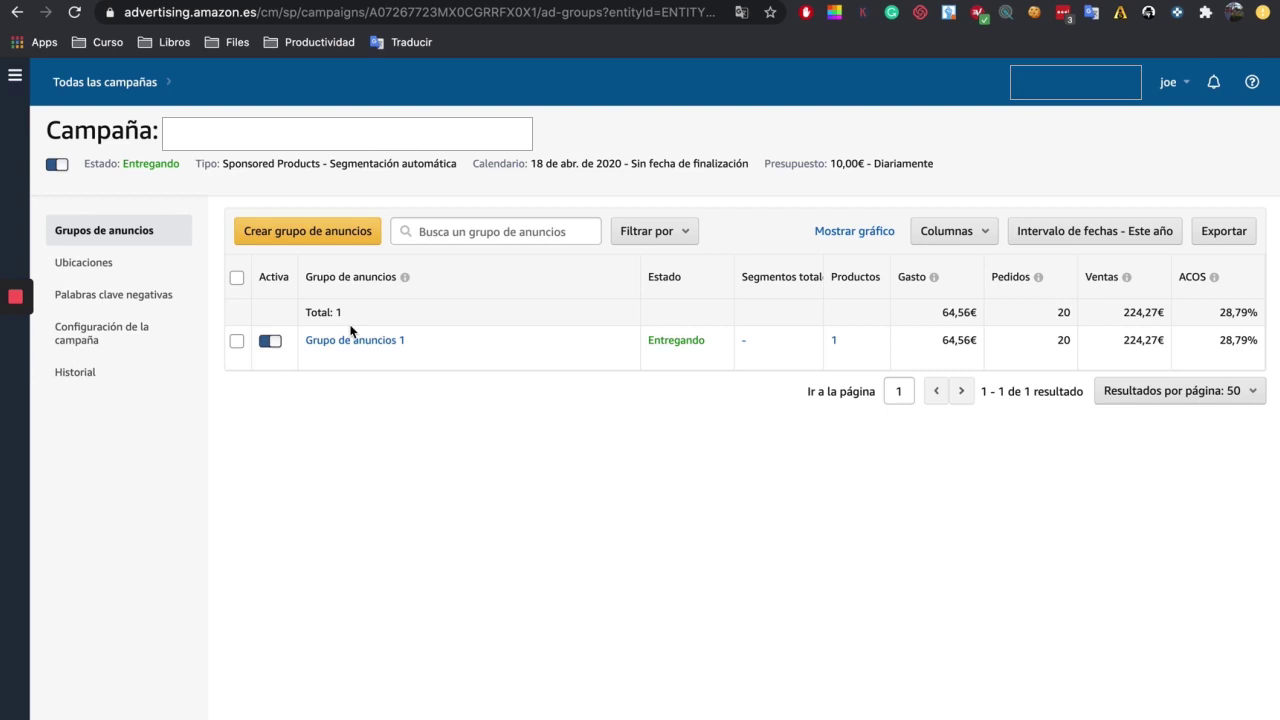
pyautogui.click(155, 268)
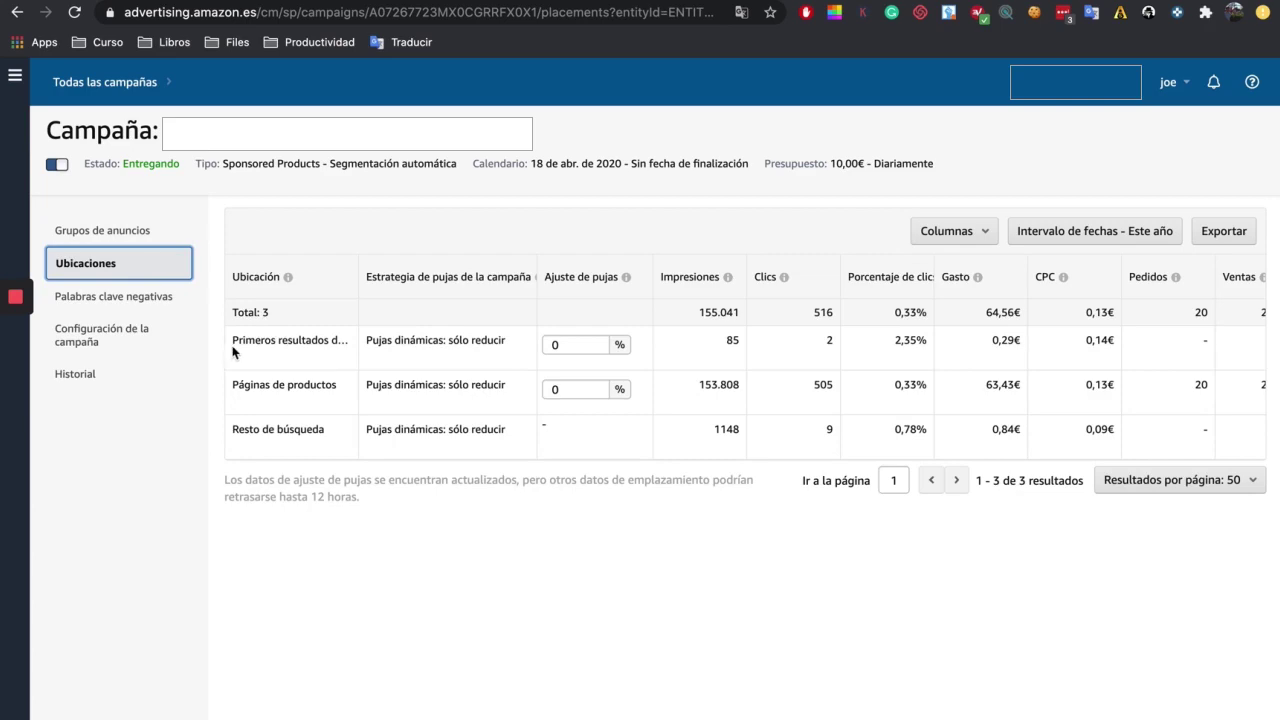
pyautogui.click(143, 309)
pyautogui.click(130, 337)
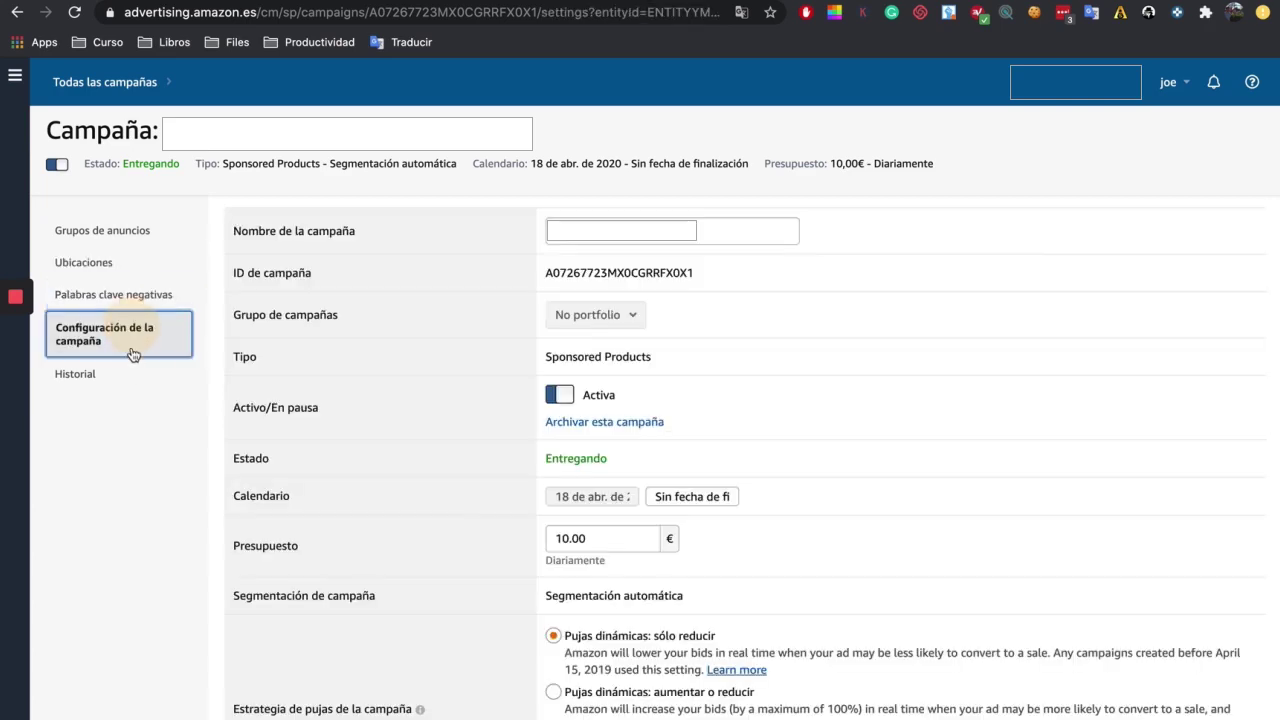
pyautogui.click(127, 378)
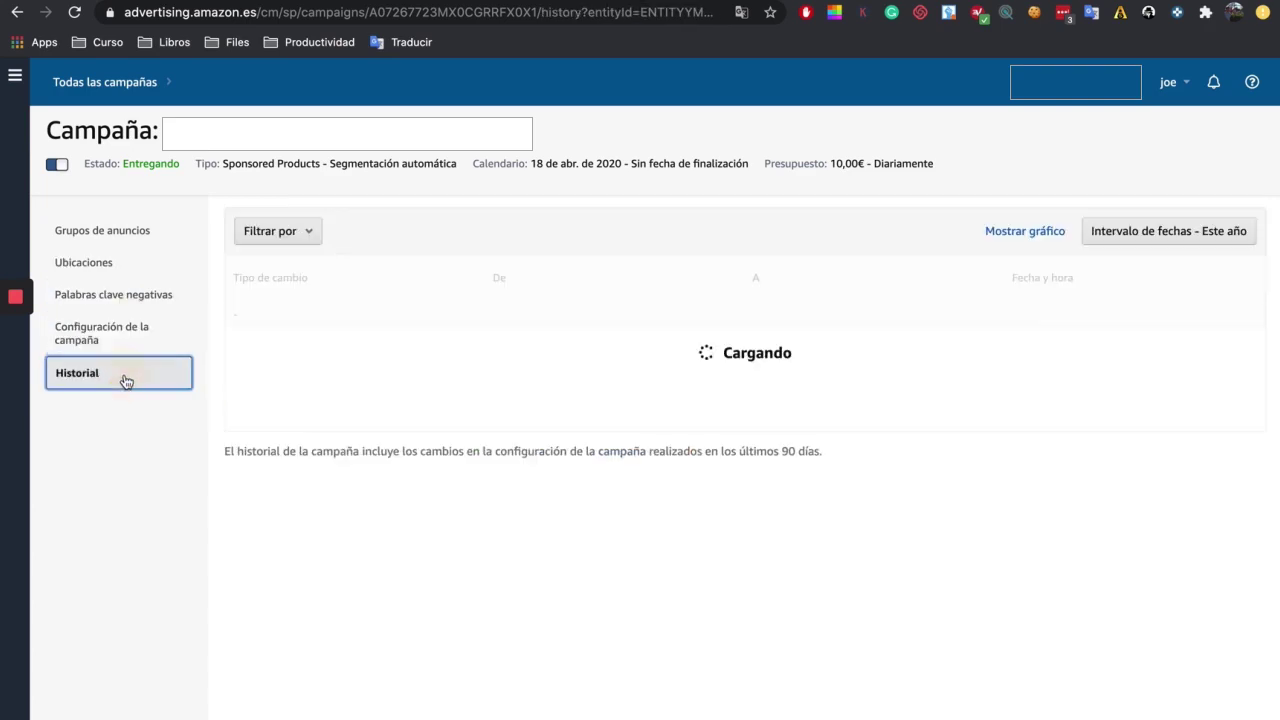
pyautogui.click(121, 246)
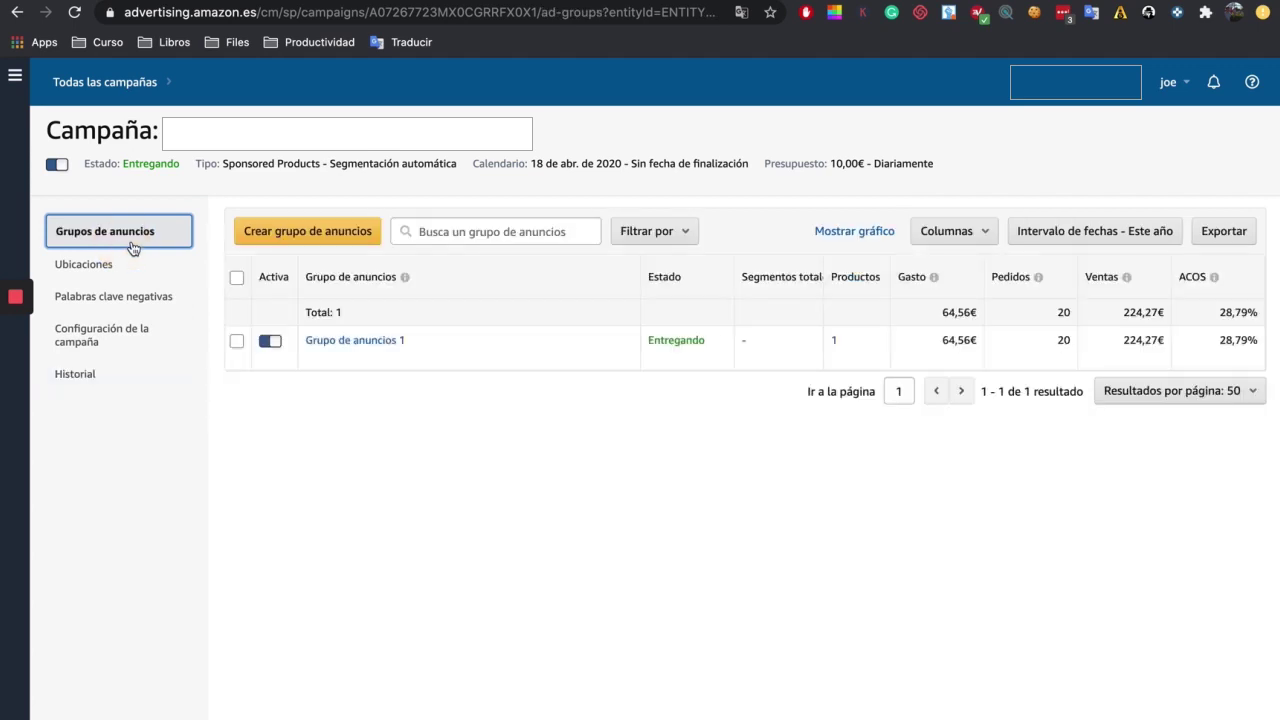
# - Open Grupo de anuncios 1 and examine its automatic targeting groups, recommended bids, negative targeting and search terms
pyautogui.click(384, 341)
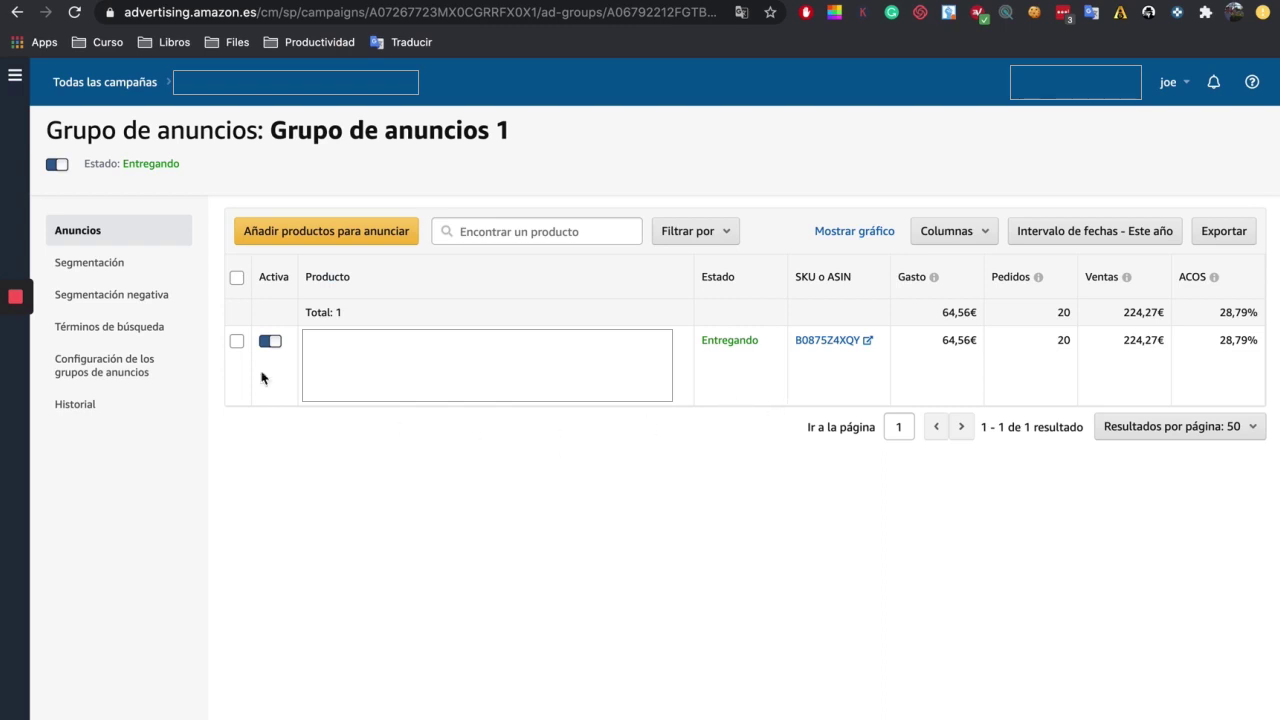
pyautogui.click(122, 272)
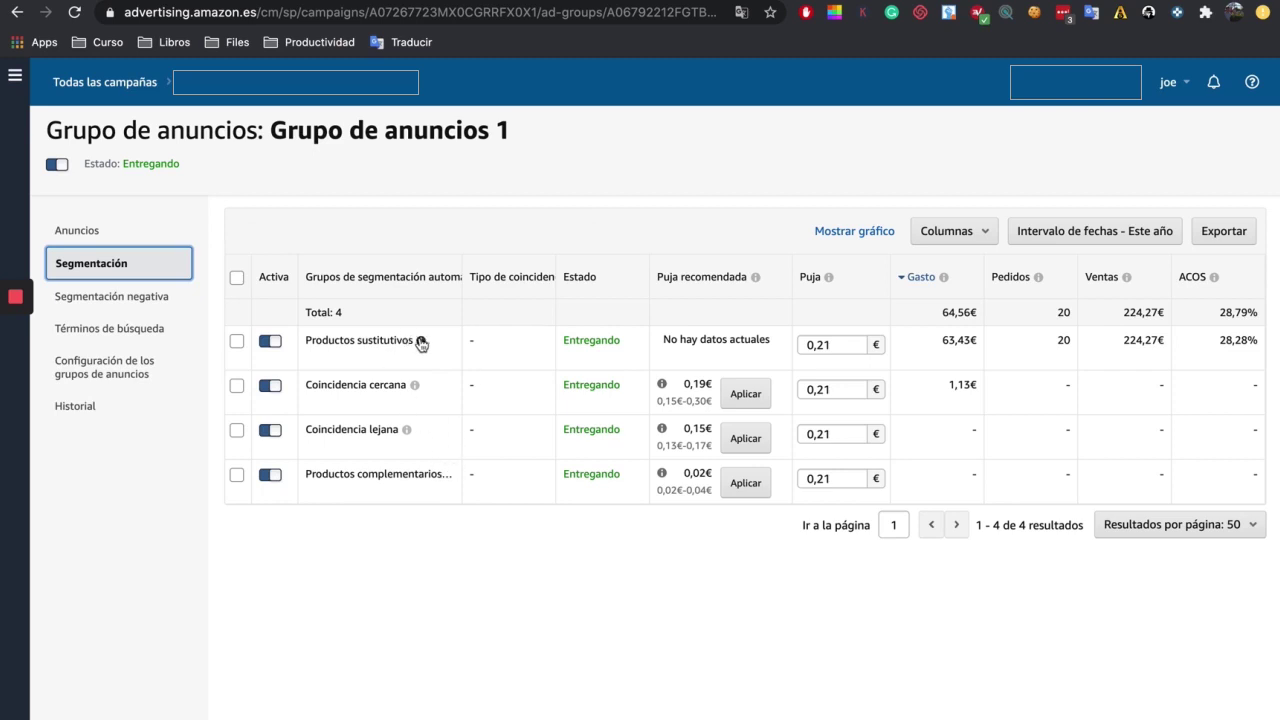
pyautogui.moveTo(421, 345)
pyautogui.moveTo(661, 392)
pyautogui.moveTo(947, 281)
pyautogui.click(141, 298)
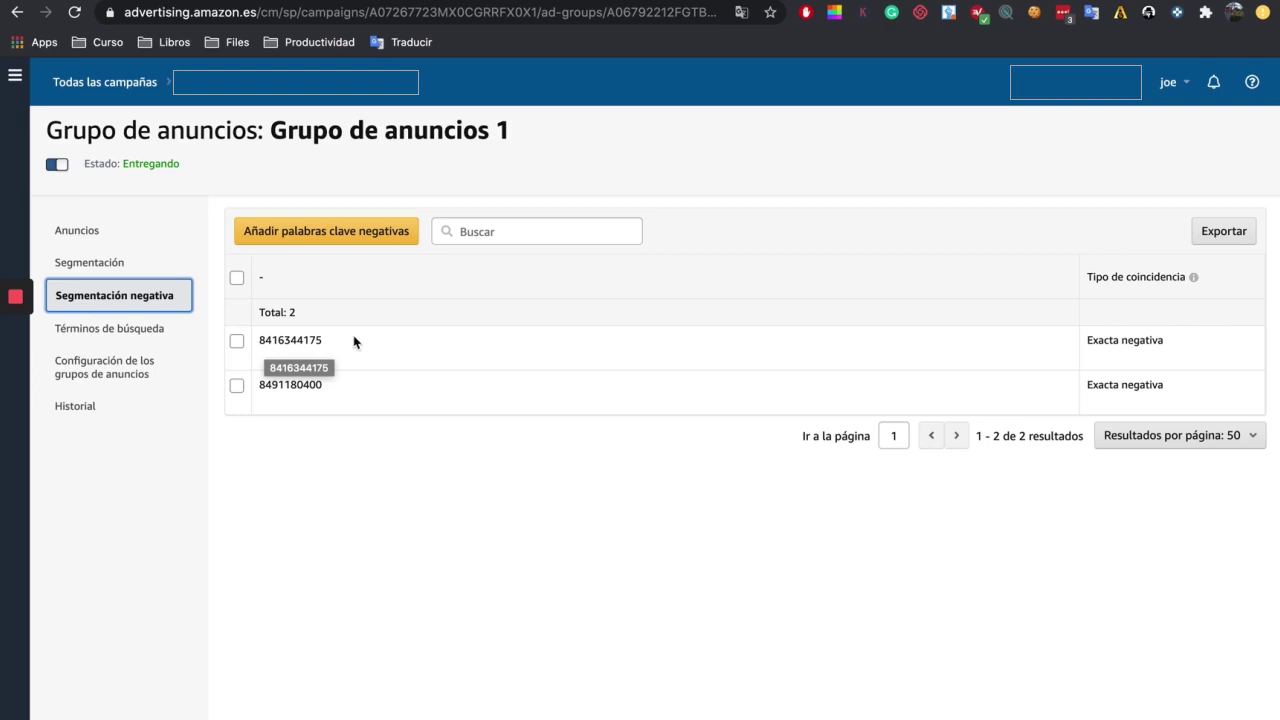
pyautogui.click(133, 329)
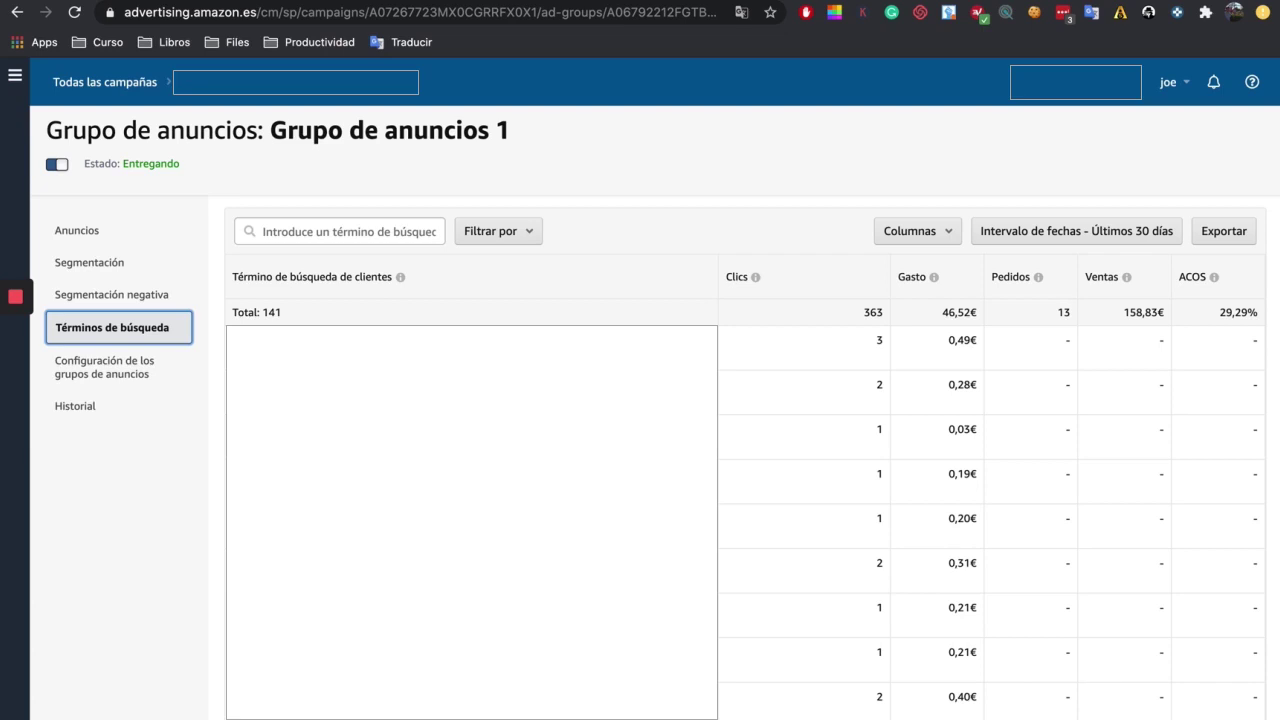
# - Examine the ad group's configuration, covering name, active state, status and default bid, and open its change history
pyautogui.click(140, 367)
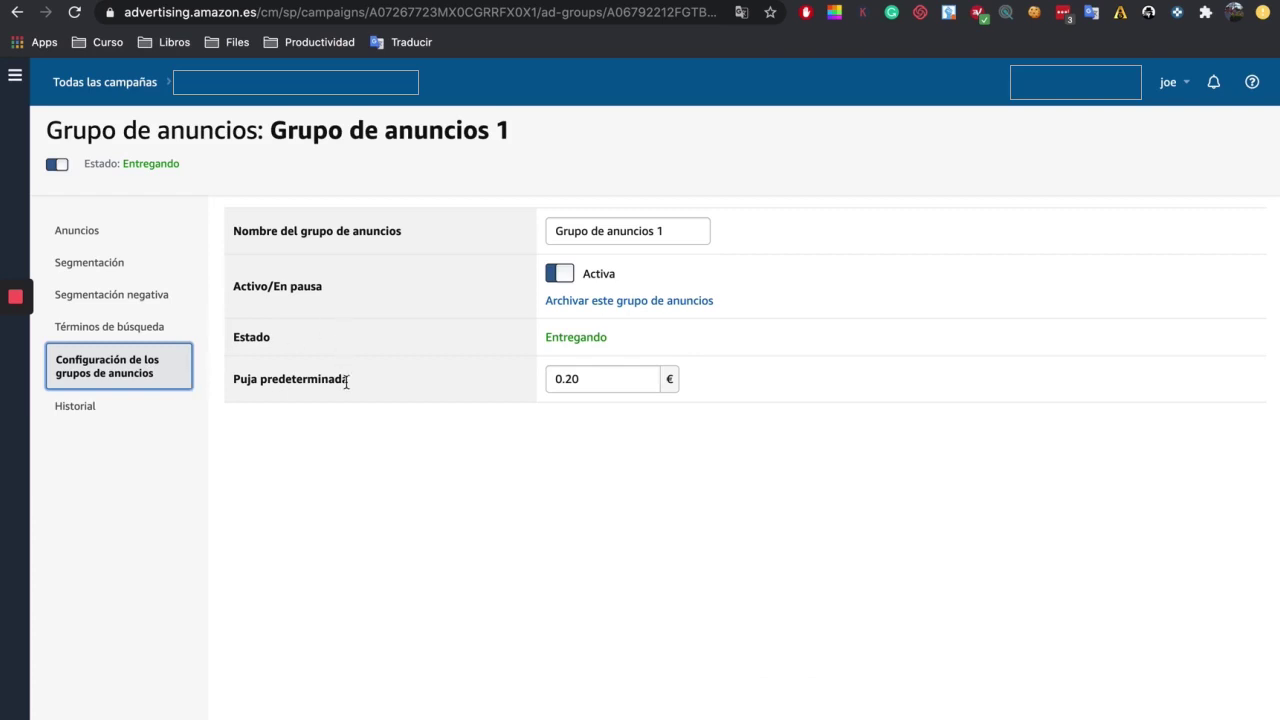
pyautogui.moveTo(279, 231); pyautogui.dragTo(400, 240)
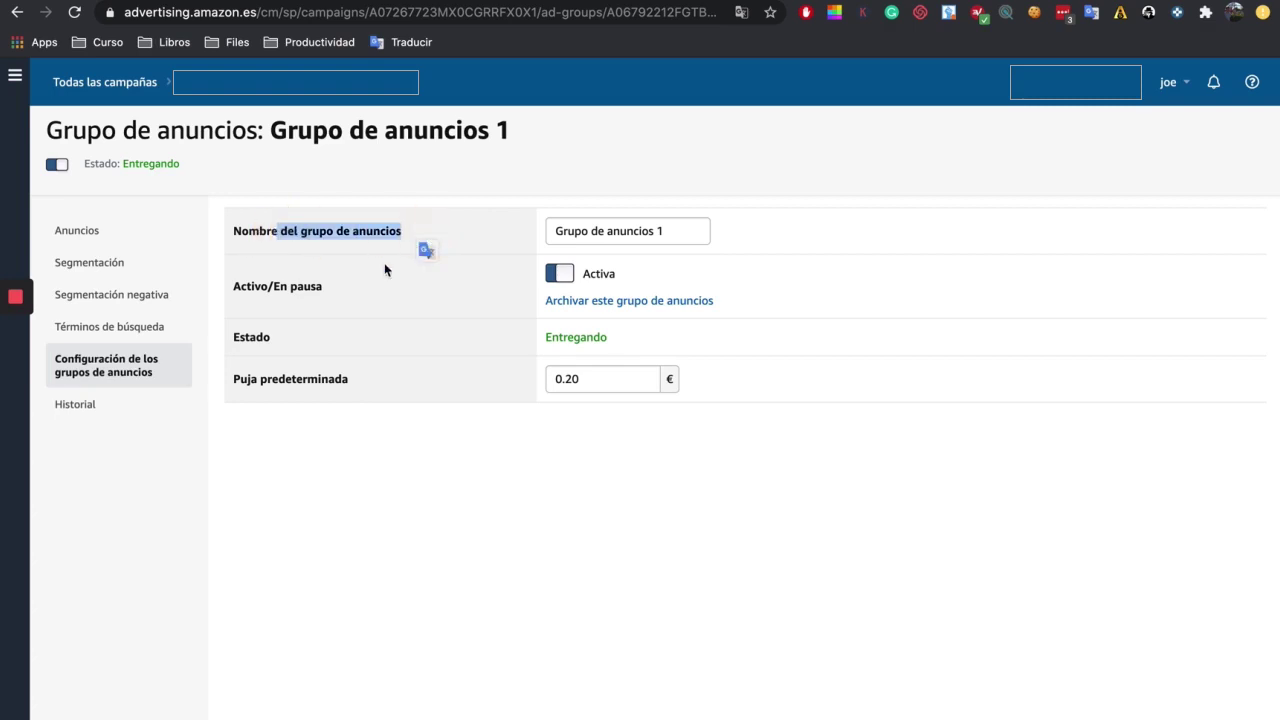
pyautogui.moveTo(234, 286); pyautogui.dragTo(296, 287)
pyautogui.doubleClick(246, 337)
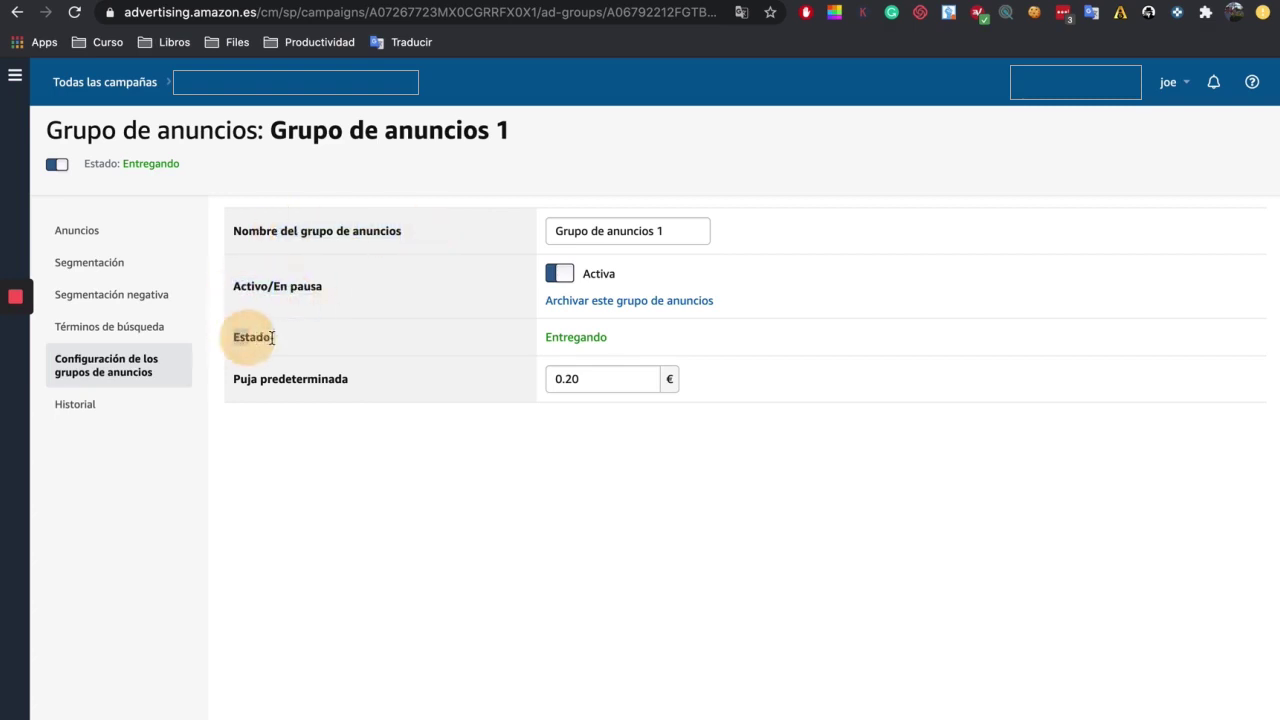
pyautogui.moveTo(247, 381); pyautogui.dragTo(328, 376)
pyautogui.click(109, 398)
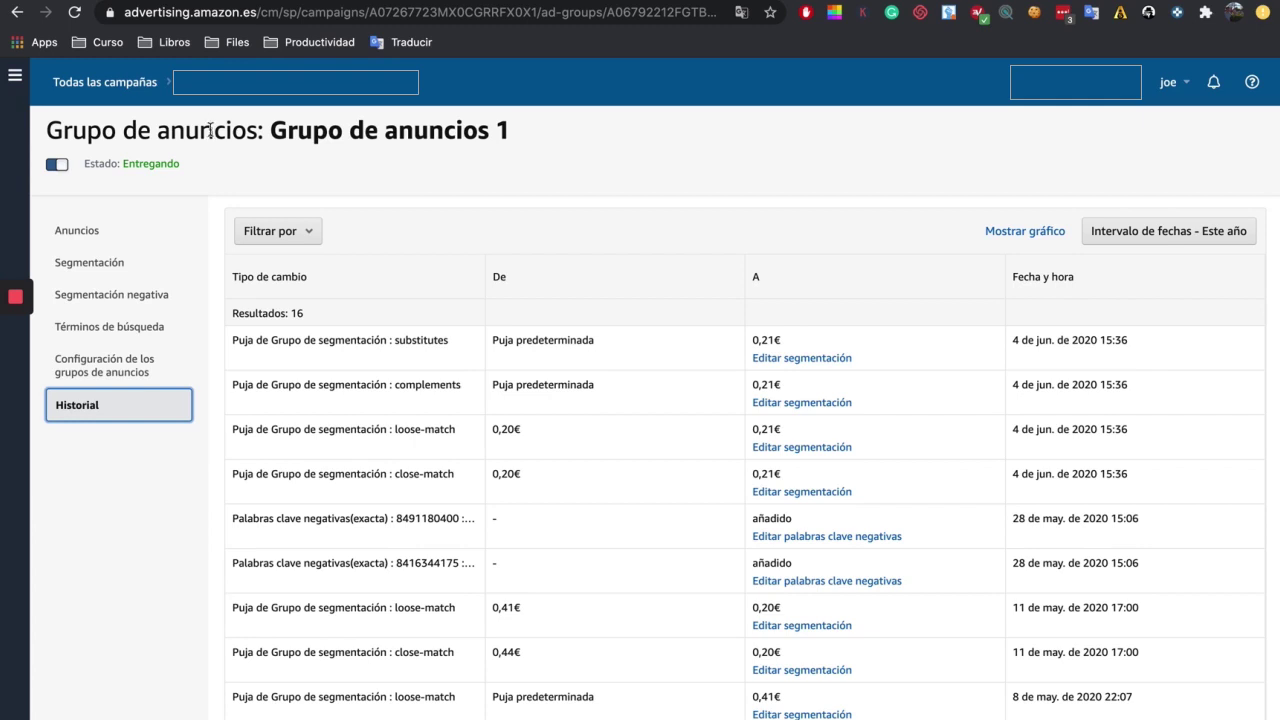
# - Open the ad group's search terms, glance at the parent campaign's overview and return to the search terms
pyautogui.click(124, 333)
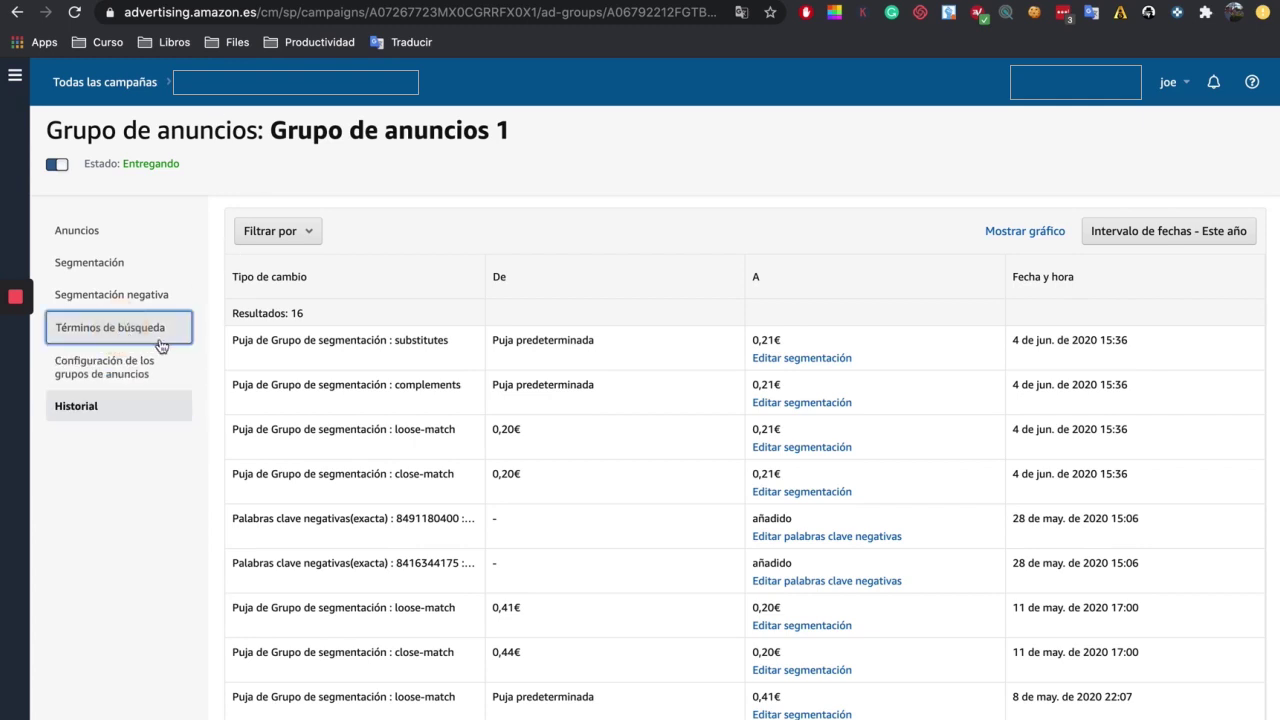
pyautogui.click(172, 80)
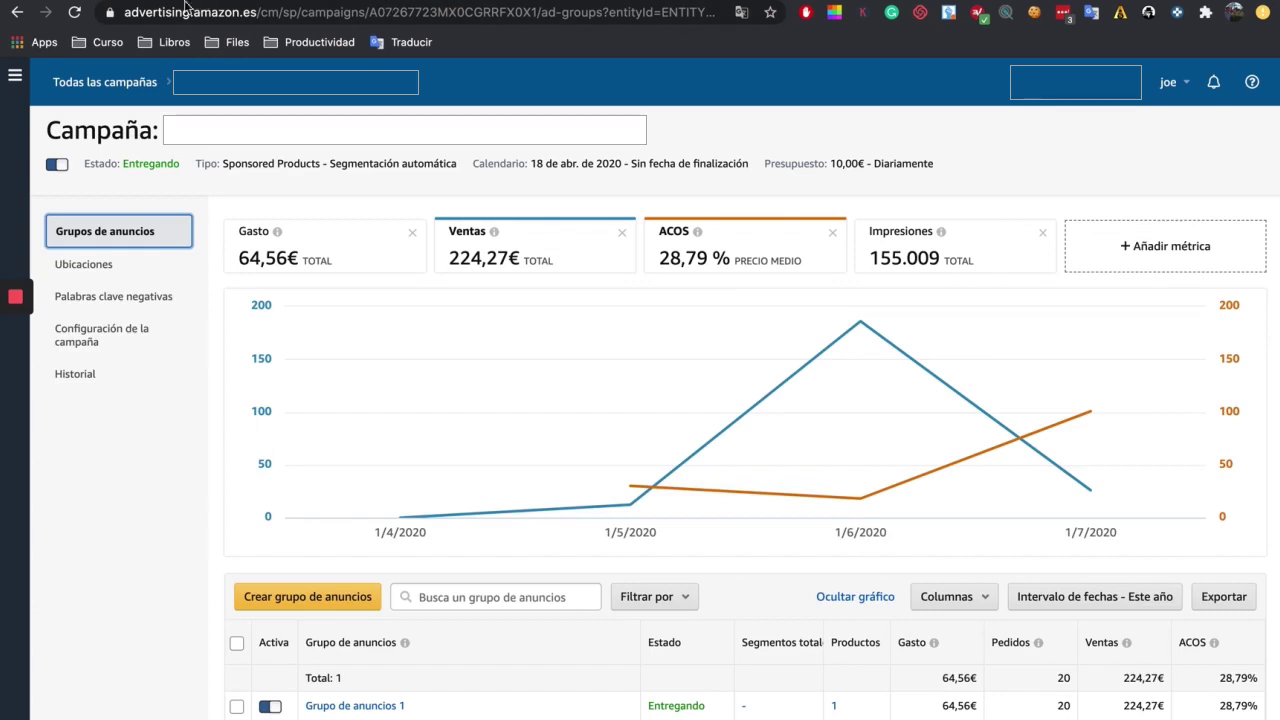
pyautogui.press('super+bracketleft')
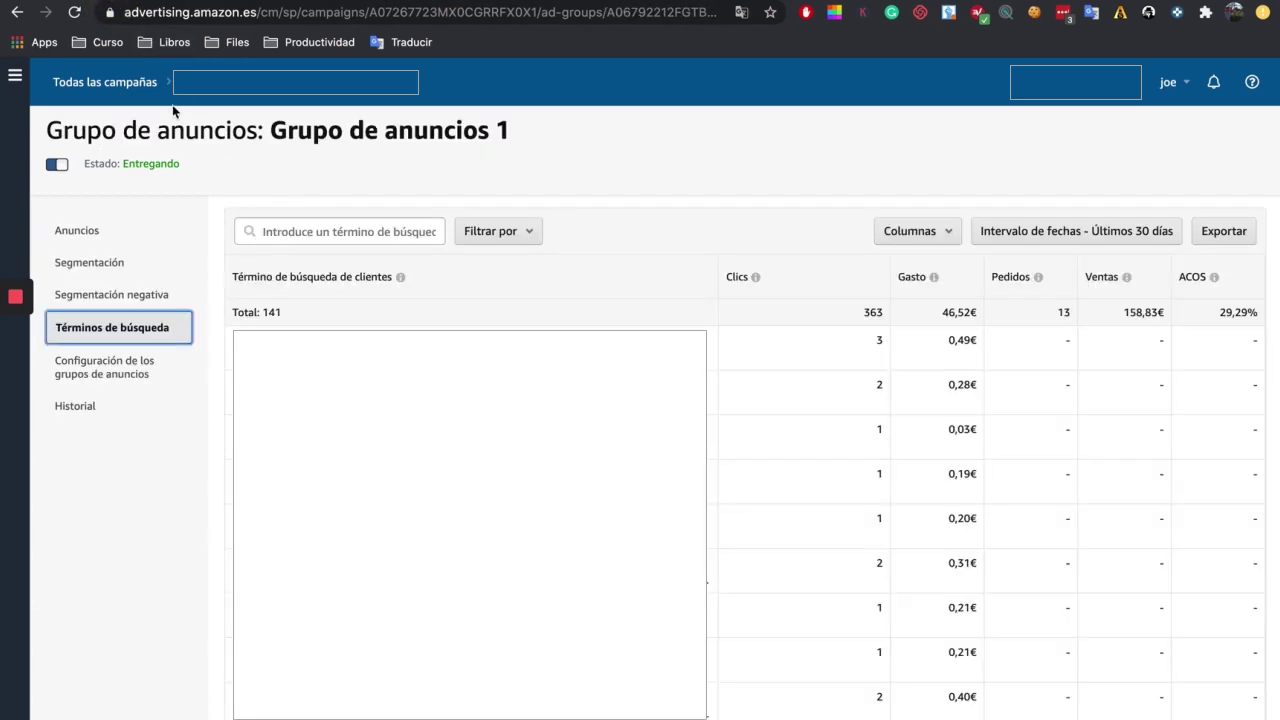
# - Return to all campaigns, show the performance chart and review the first automatic campaign's spend, orders, sales and ACOS
pyautogui.click(108, 83)
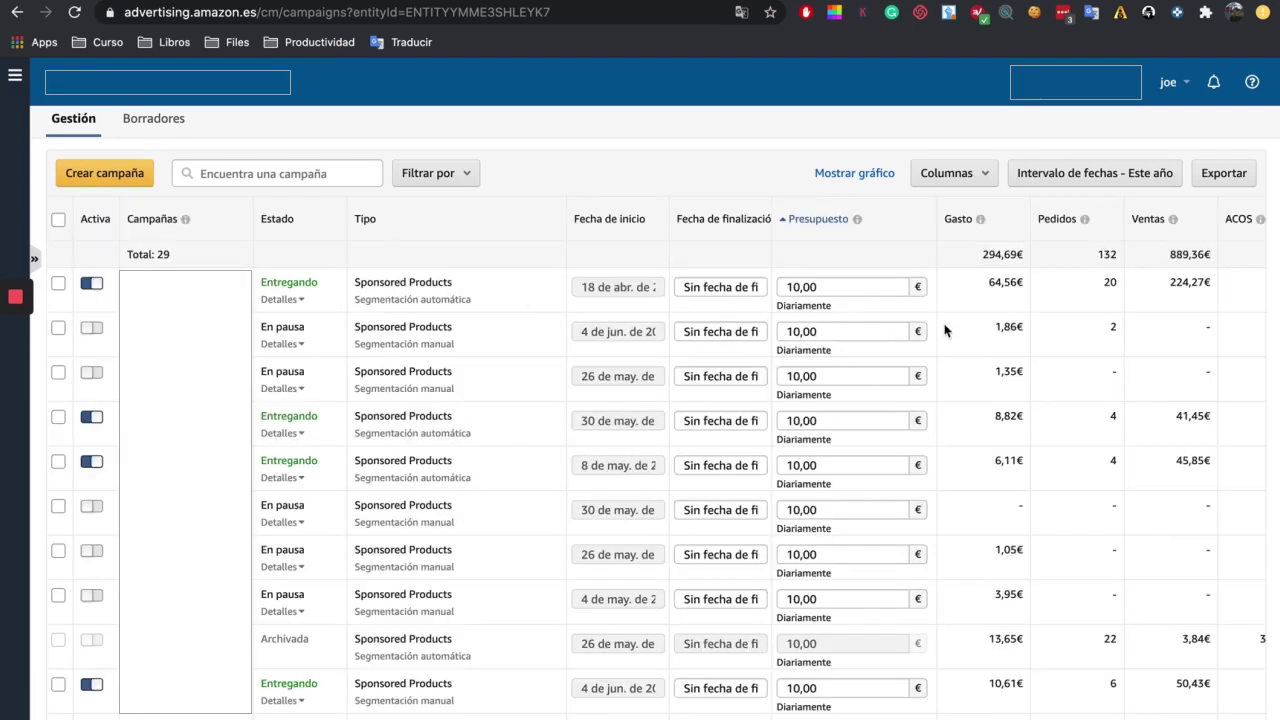
pyautogui.hscroll(1, 1038, 311)
pyautogui.click(854, 173)
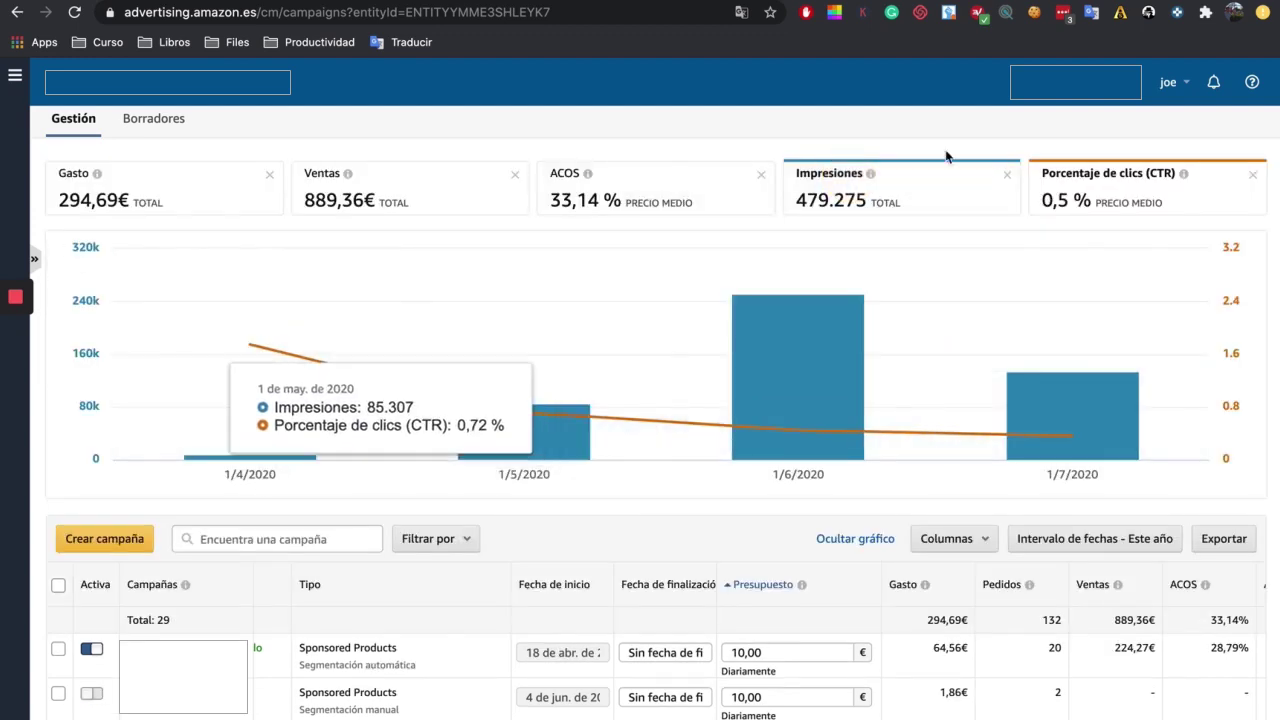
pyautogui.scroll(-2, 631, 595)
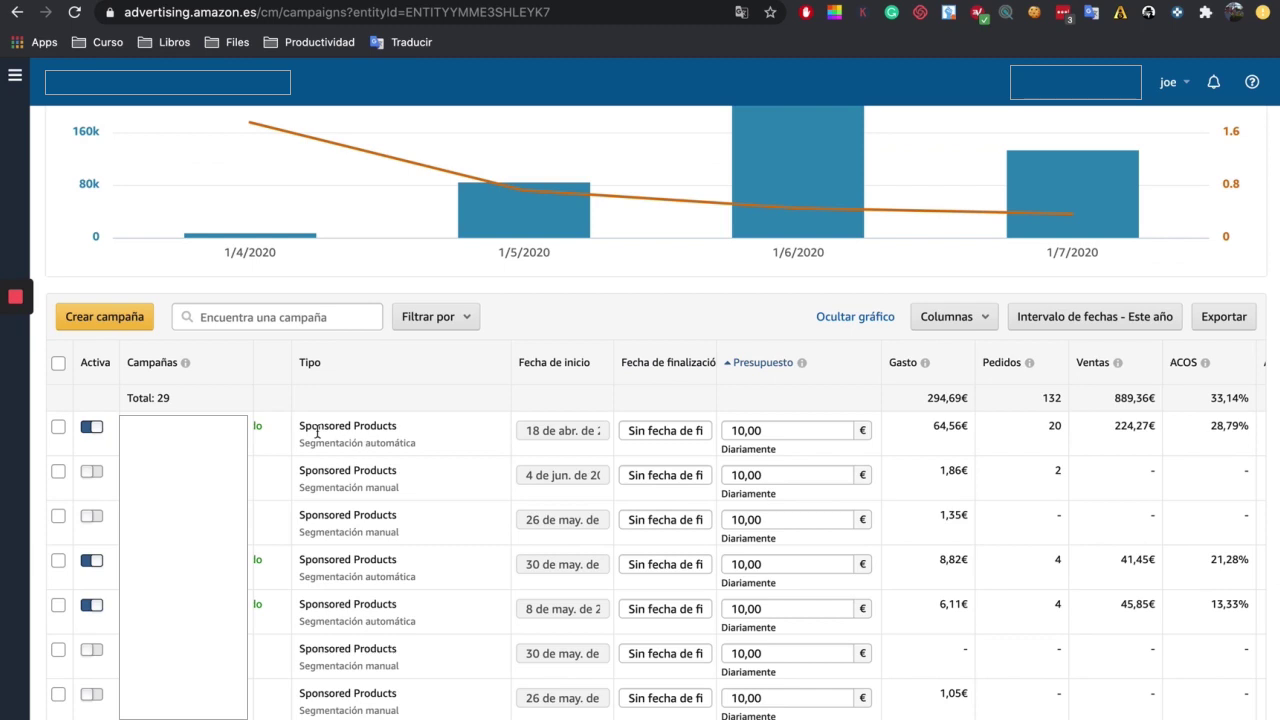
pyautogui.moveTo(932, 428); pyautogui.dragTo(1248, 428)
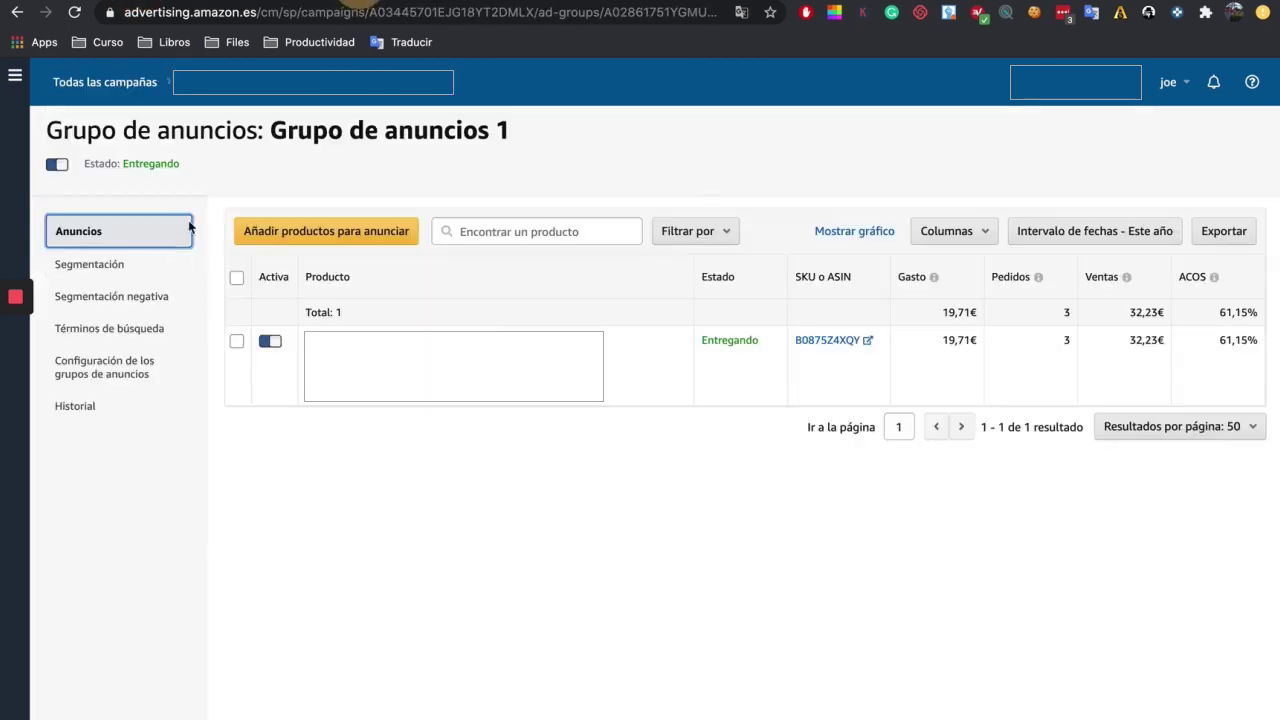
# - Examine the manual ad group's targeting keywords, focusing on the highest-spending phrase keyword's results, and open its search terms
pyautogui.click(132, 265)
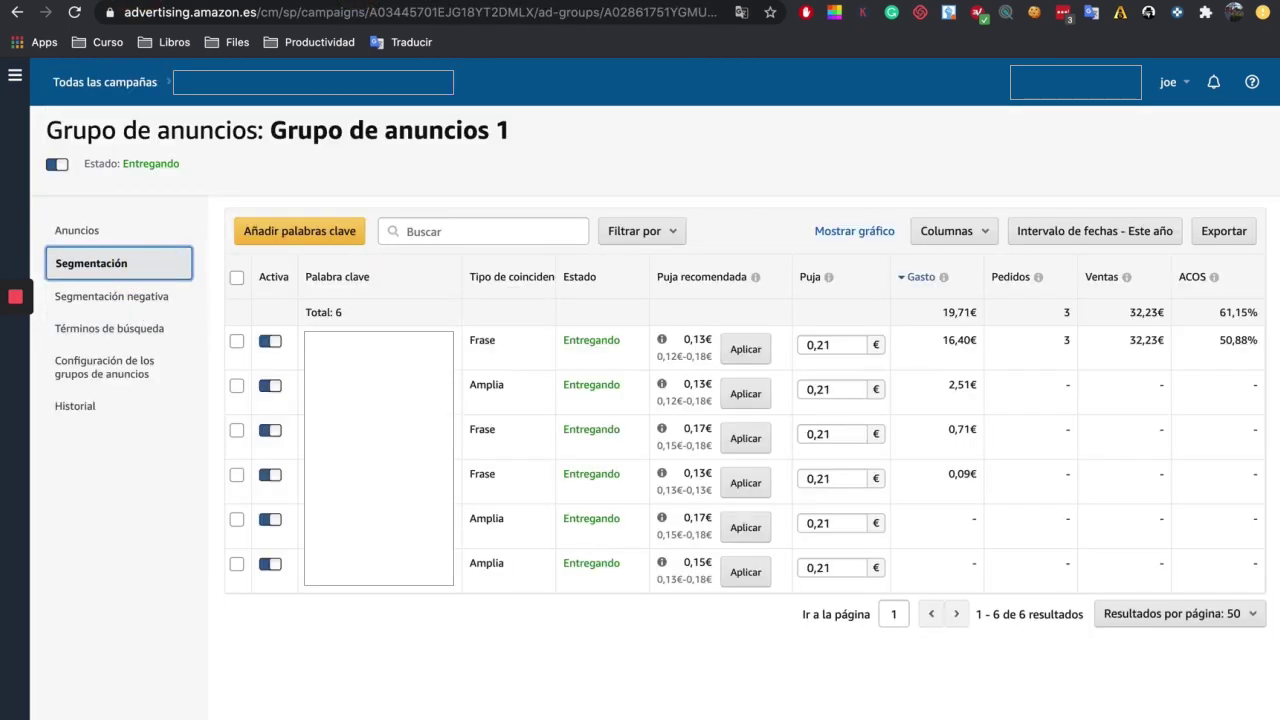
pyautogui.moveTo(305, 336); pyautogui.dragTo(1034, 357)
pyautogui.click(1032, 352)
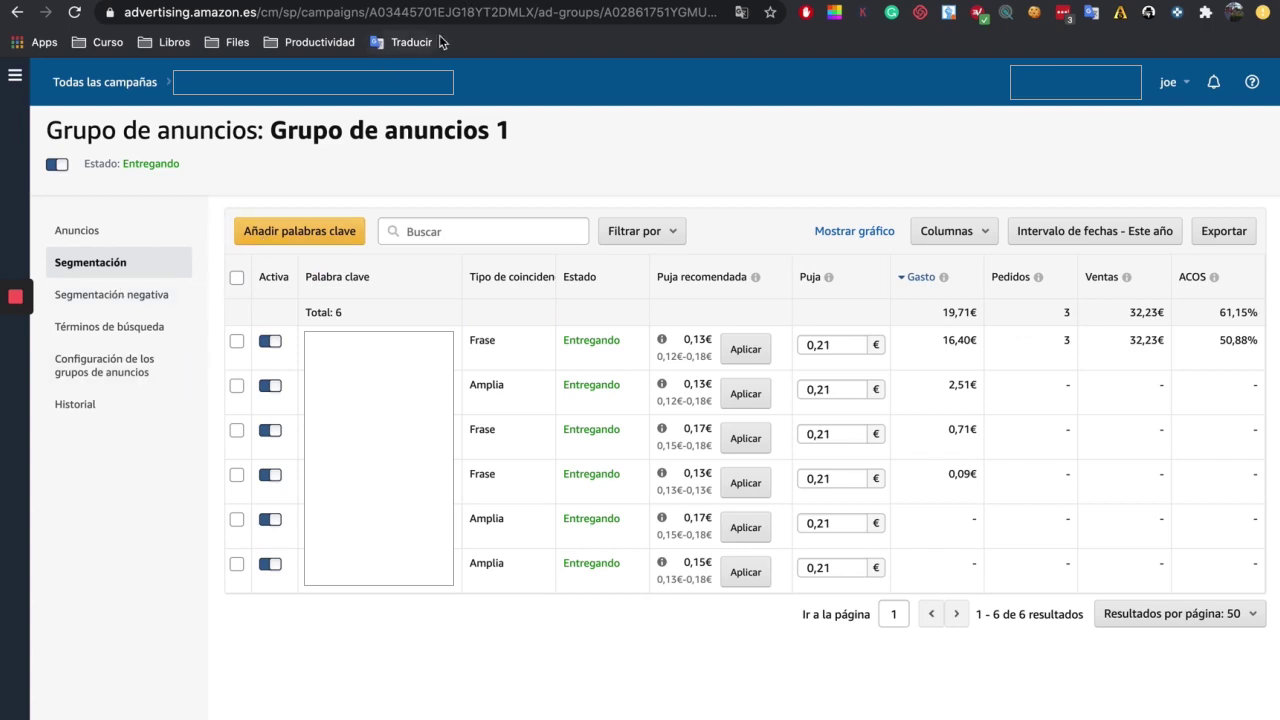
pyautogui.click(142, 328)
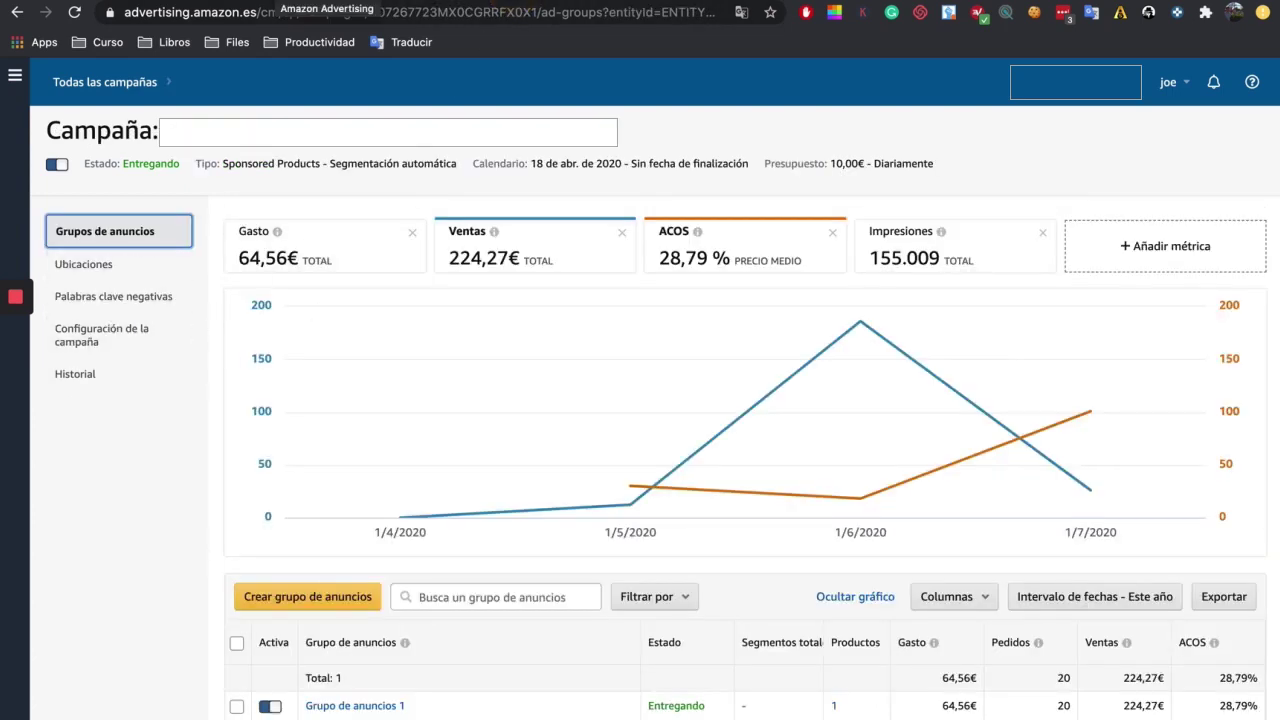
# - Customize the all-campaigns table columns: hide Fecha de inicio, Fecha de finalización and Presupuesto, and show Impresiones and Porcentaje de clics (CTR)
pyautogui.click(124, 83)
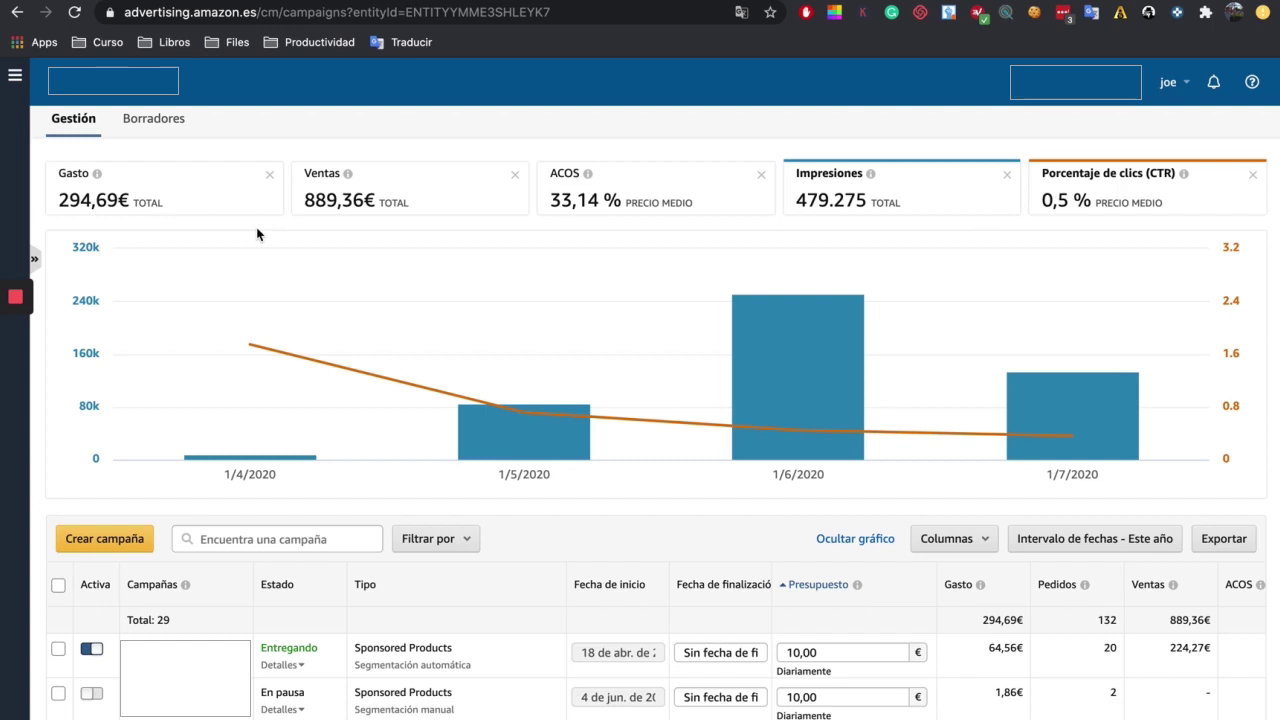
pyautogui.click(955, 540)
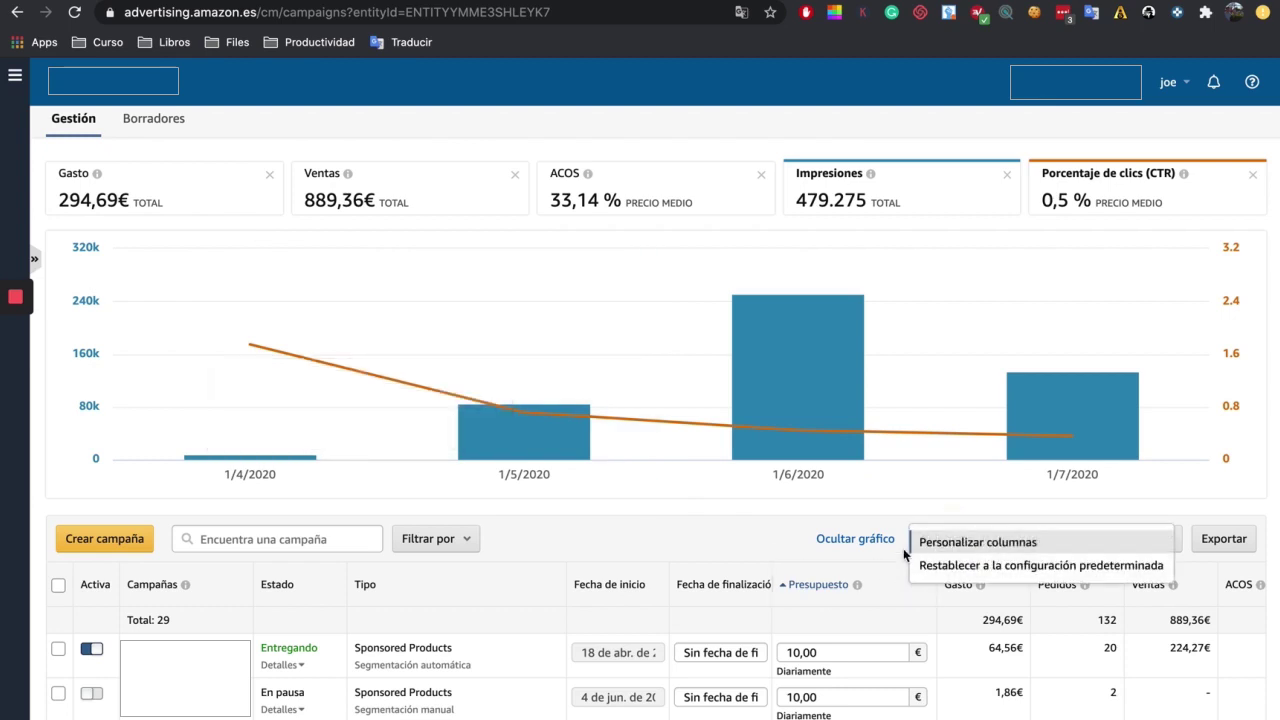
pyautogui.click(1017, 546)
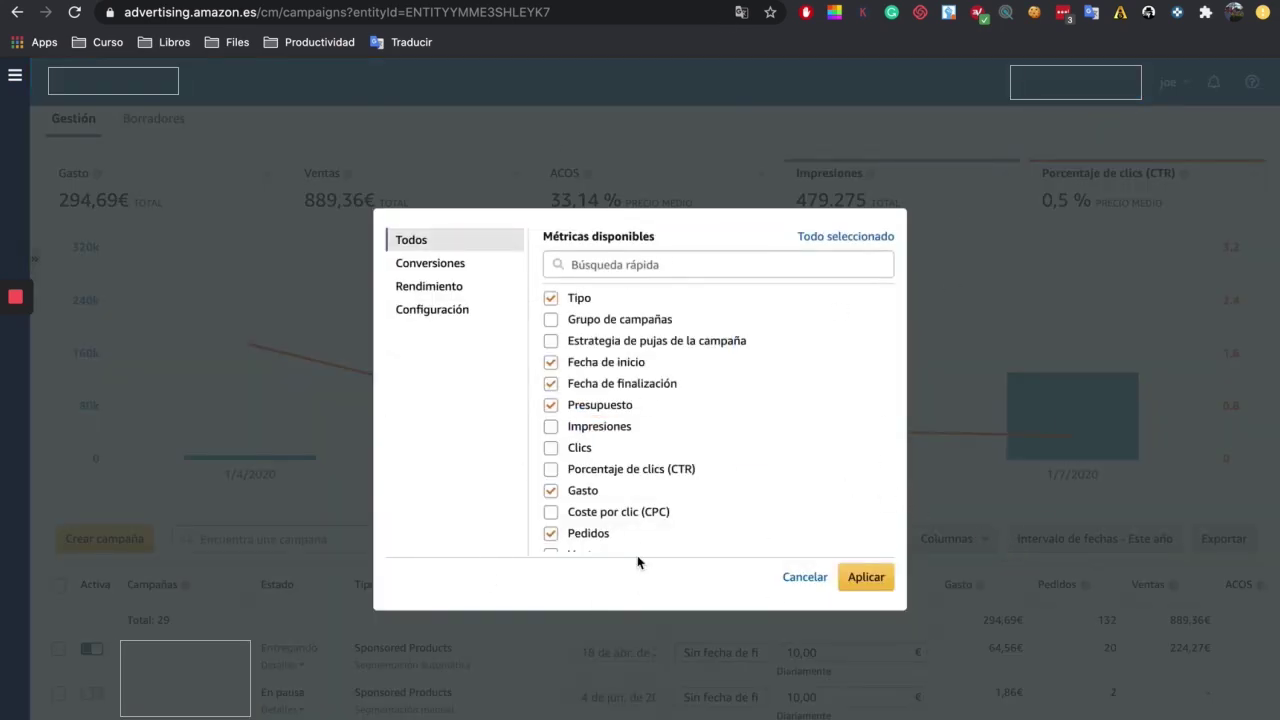
pyautogui.click(551, 362)
pyautogui.click(553, 384)
pyautogui.click(552, 406)
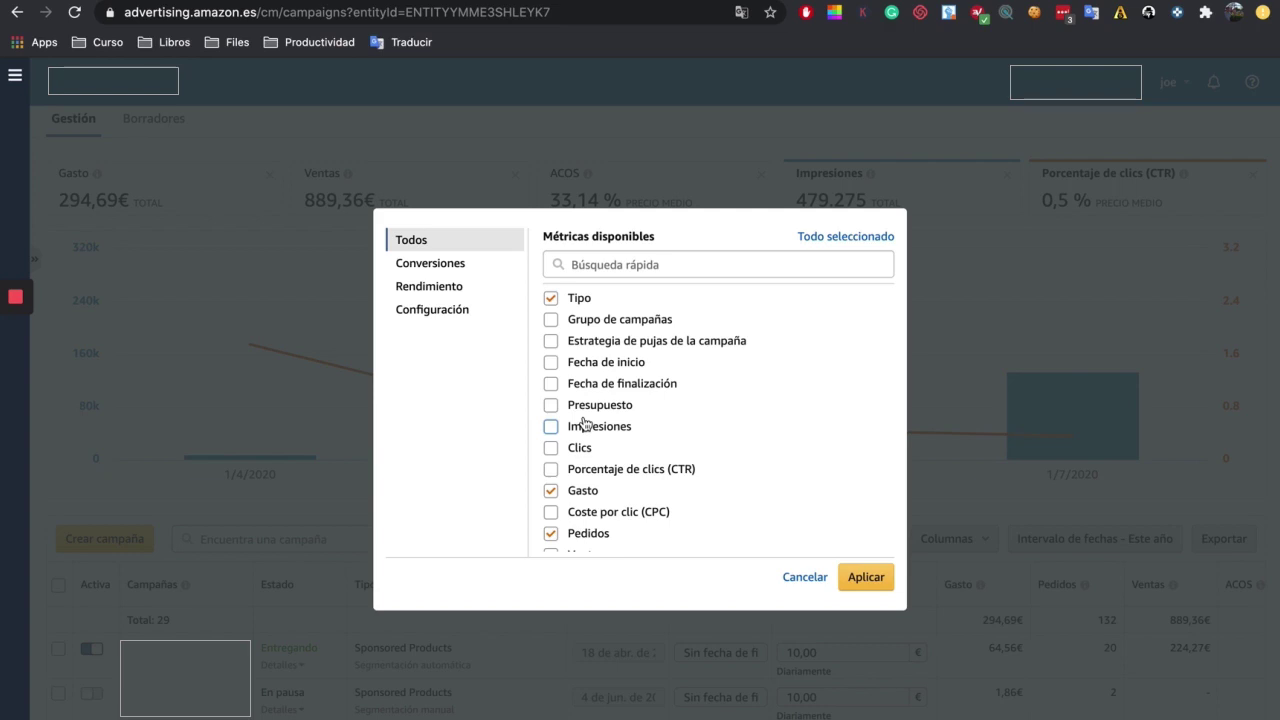
pyautogui.click(550, 426)
pyautogui.click(656, 470)
pyautogui.click(857, 578)
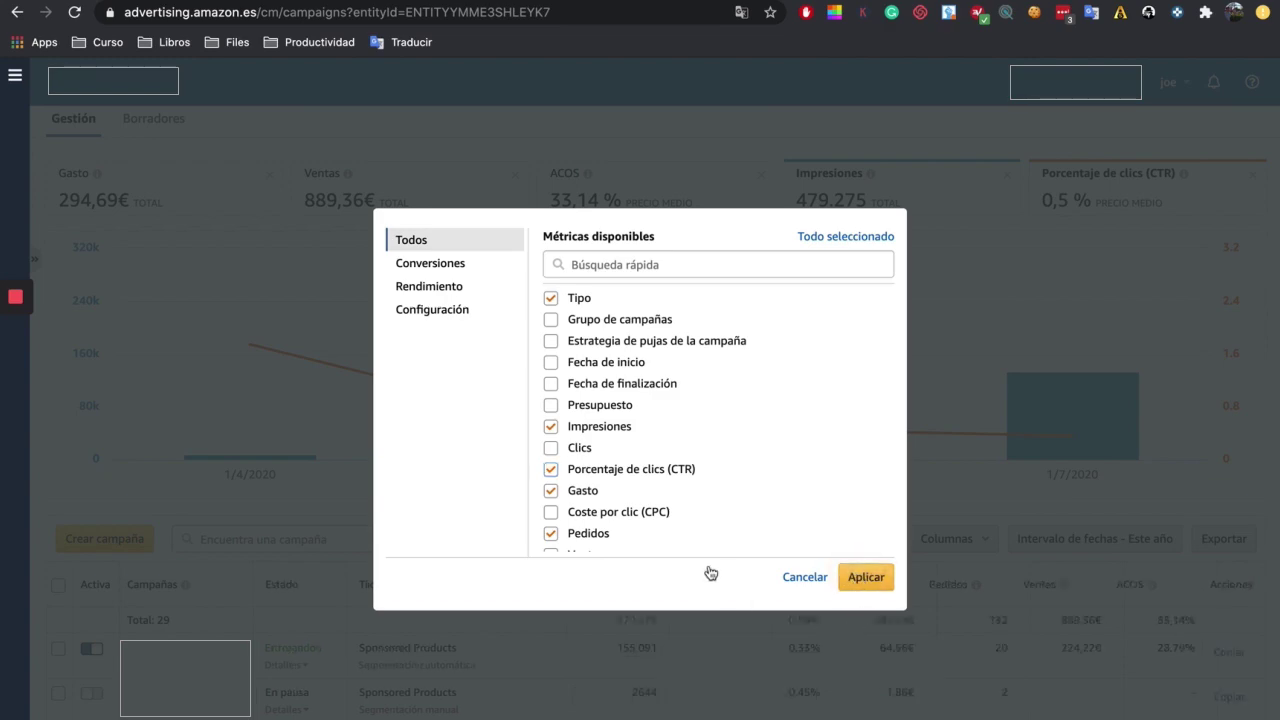
# - Examine the impressions and click-through rate of the listed campaigns in the customized table
pyautogui.scroll(-3, 709, 571)
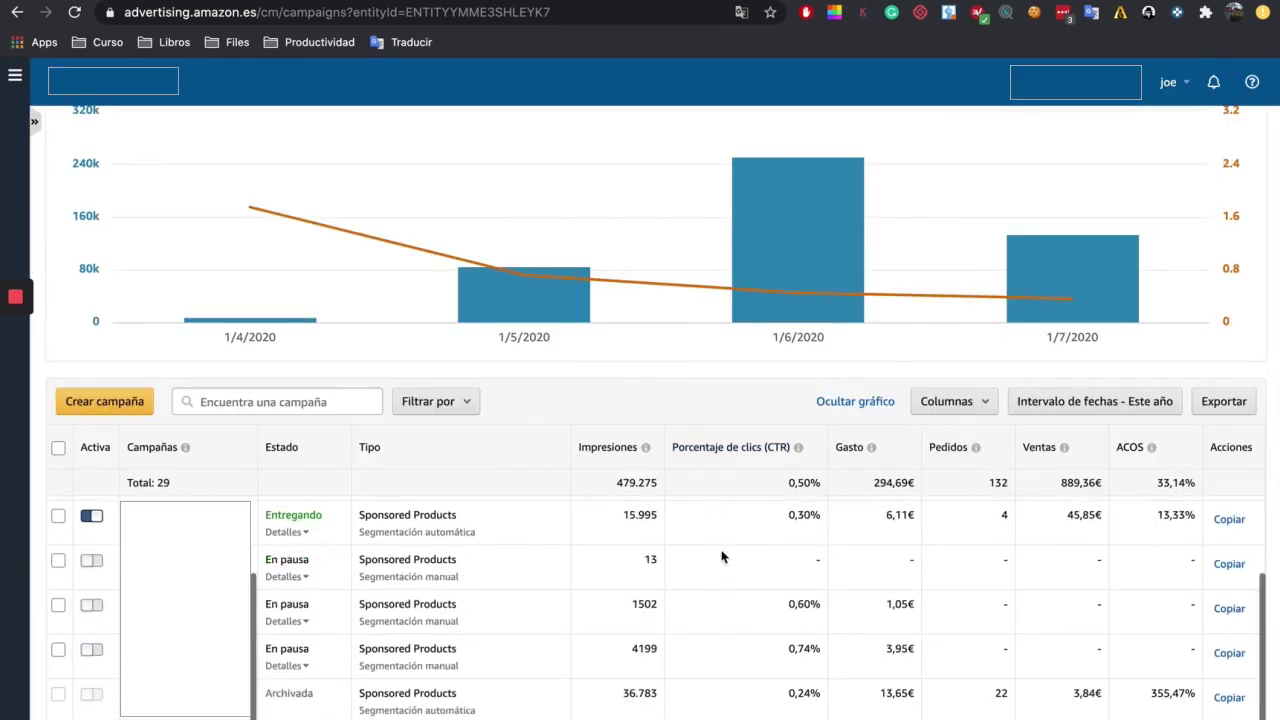
pyautogui.scroll(-1, 664, 392)
pyautogui.scroll(-3, 664, 391)
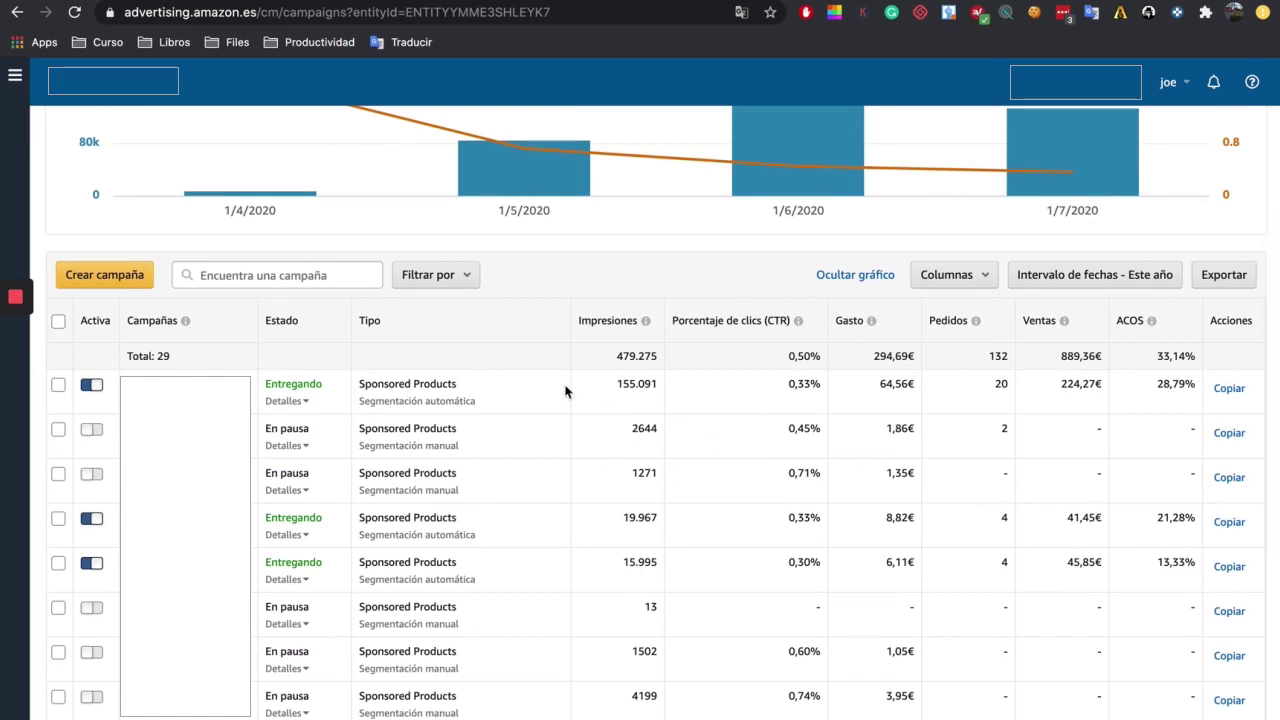
pyautogui.moveTo(622, 331)
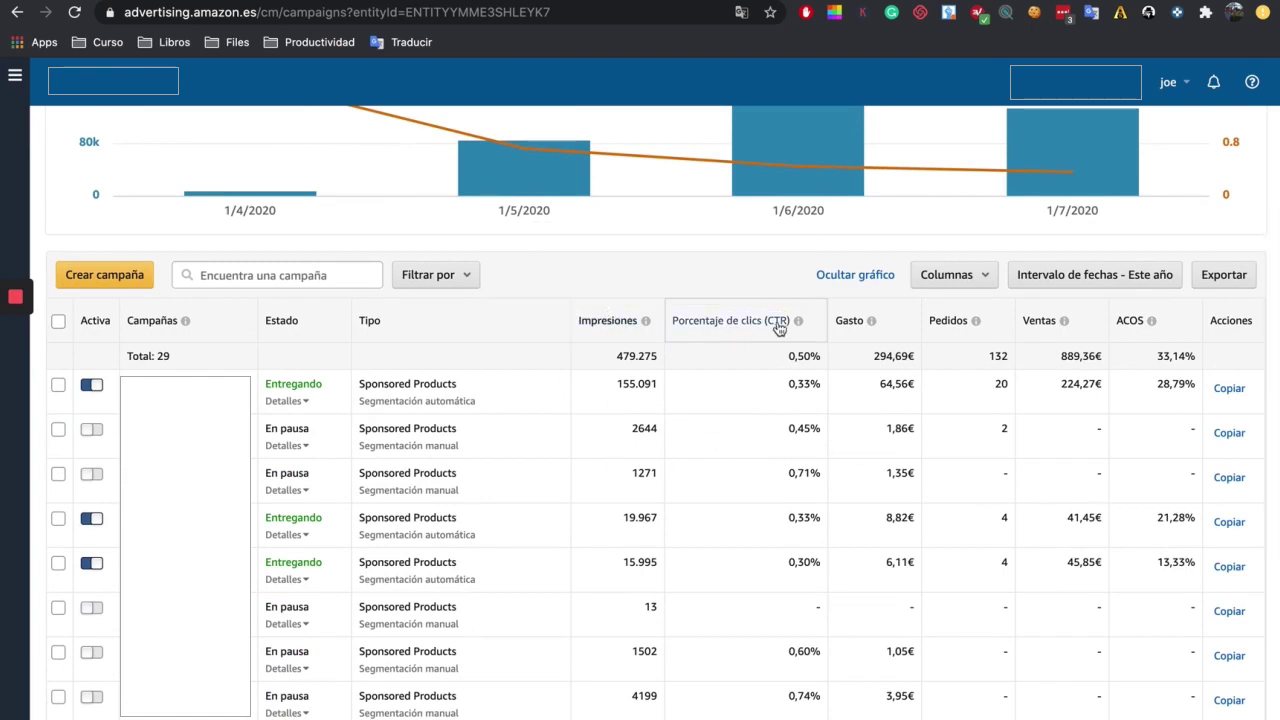